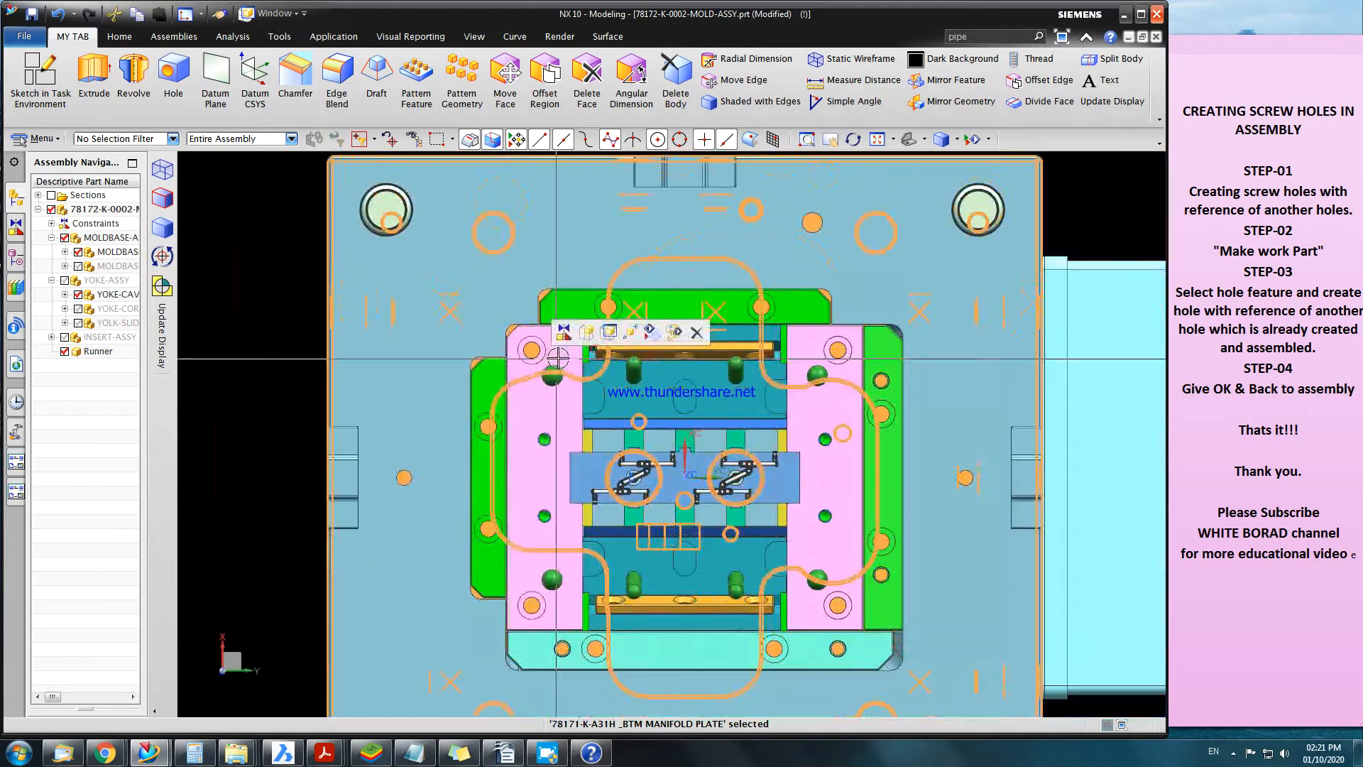
Examine the plates around the cavity and their screw holes in the mold assembly.
{"action": "key", "text": "Escape"}
{"action": "scroll", "coordinate": [599, 348], "scroll_direction": "up", "scroll_amount": 2}
{"action": "middle_click_drag", "start_coordinate": [649, 320], "coordinate": [639, 318]}
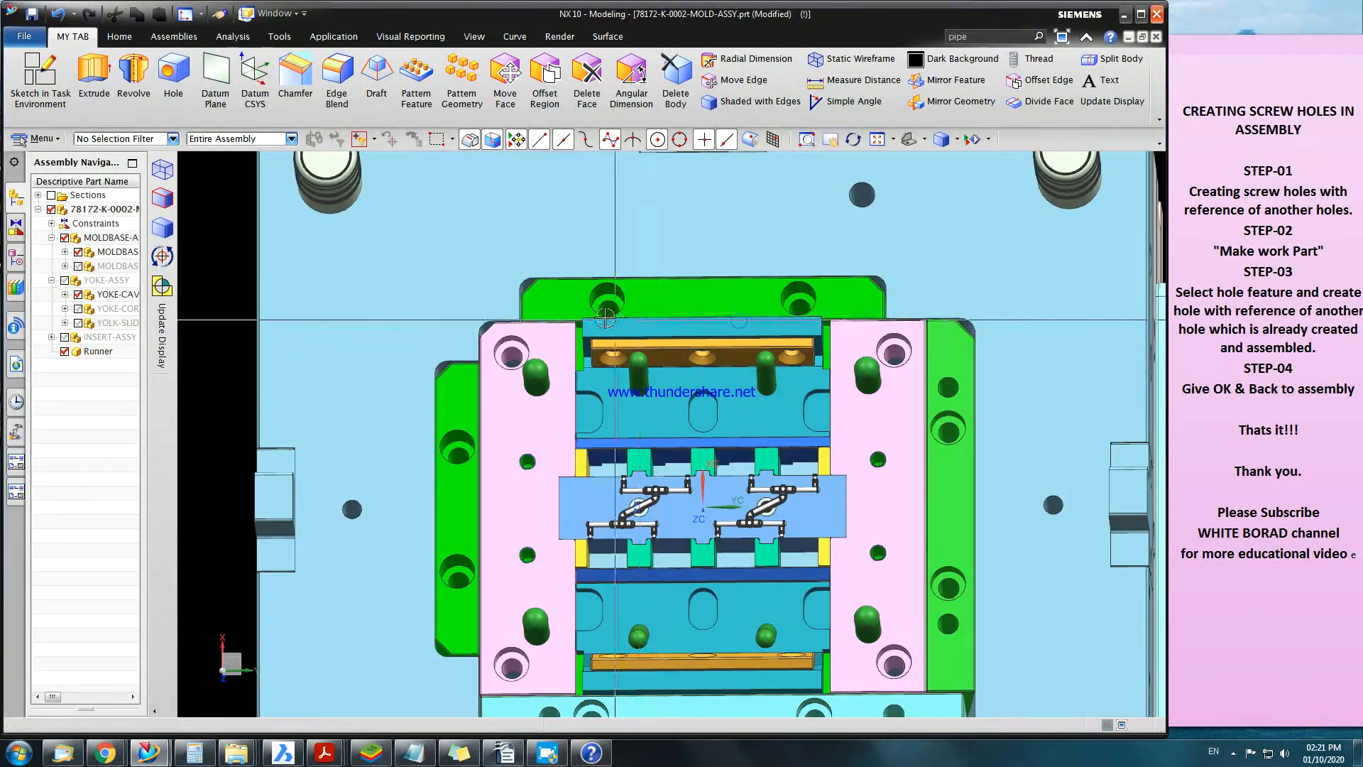
{"action": "scroll", "coordinate": [605, 318], "scroll_direction": "up", "scroll_amount": 3}
{"action": "scroll", "coordinate": [607, 291], "scroll_direction": "down", "scroll_amount": 2}
{"action": "middle_click_drag", "start_coordinate": [828, 340], "coordinate": [836, 355]}
{"action": "scroll", "coordinate": [757, 301], "scroll_direction": "down", "scroll_amount": 2}
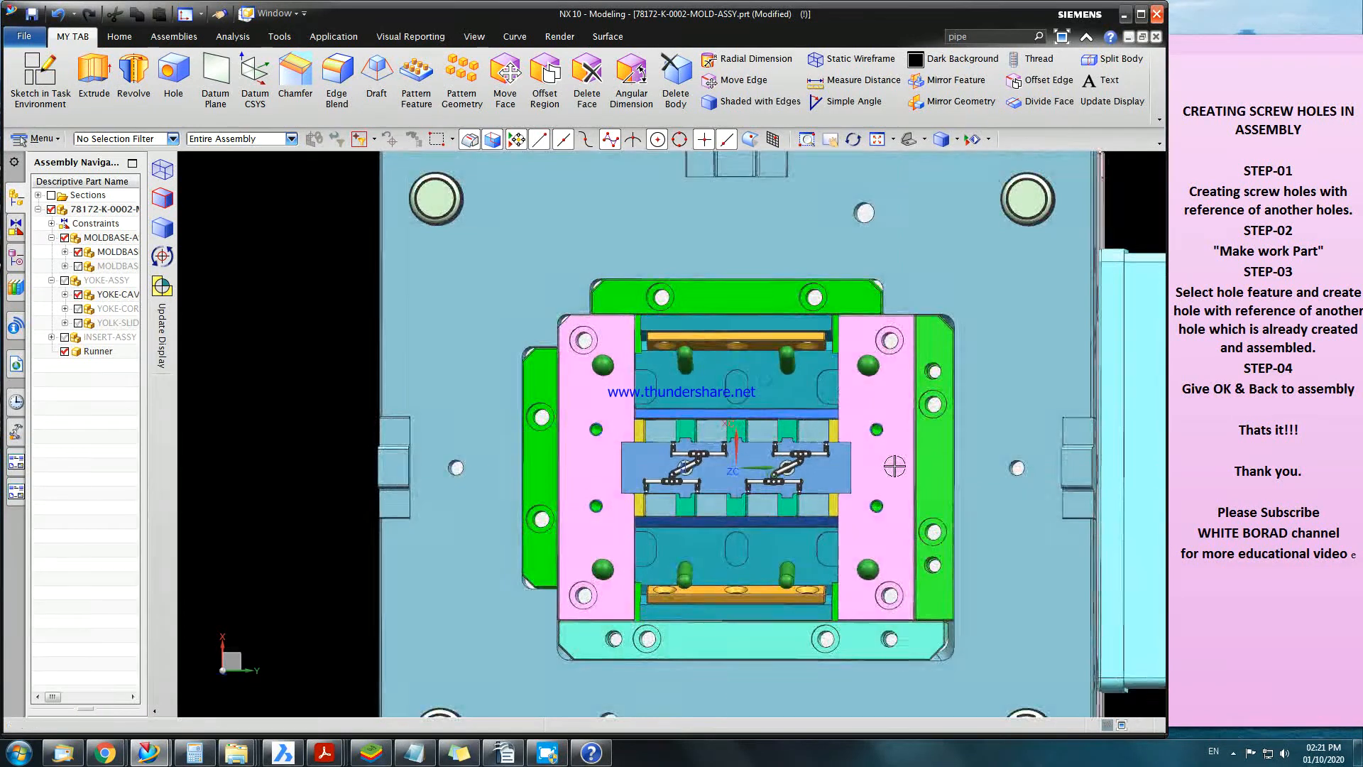
{"action": "middle_click_drag", "start_coordinate": [895, 463], "coordinate": [893, 455]}
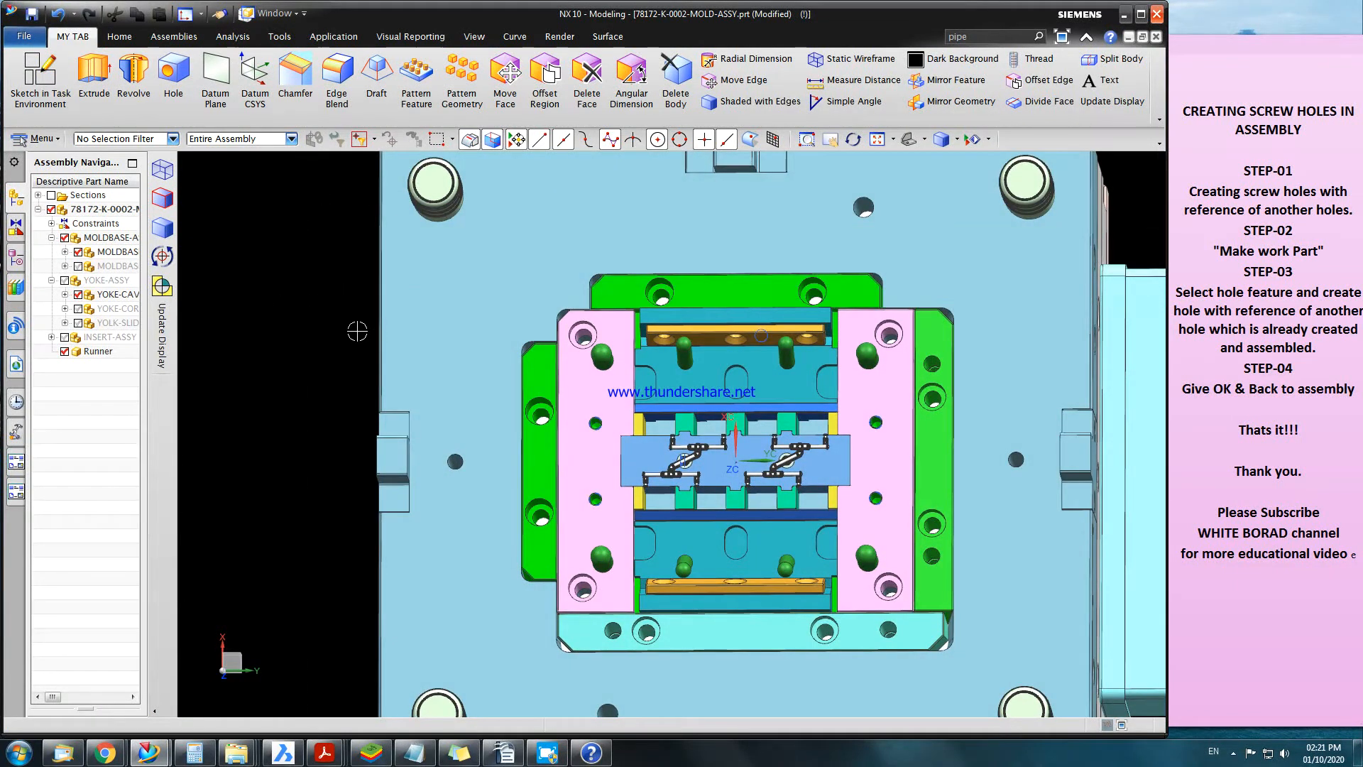
{"action": "key", "text": "F8"}
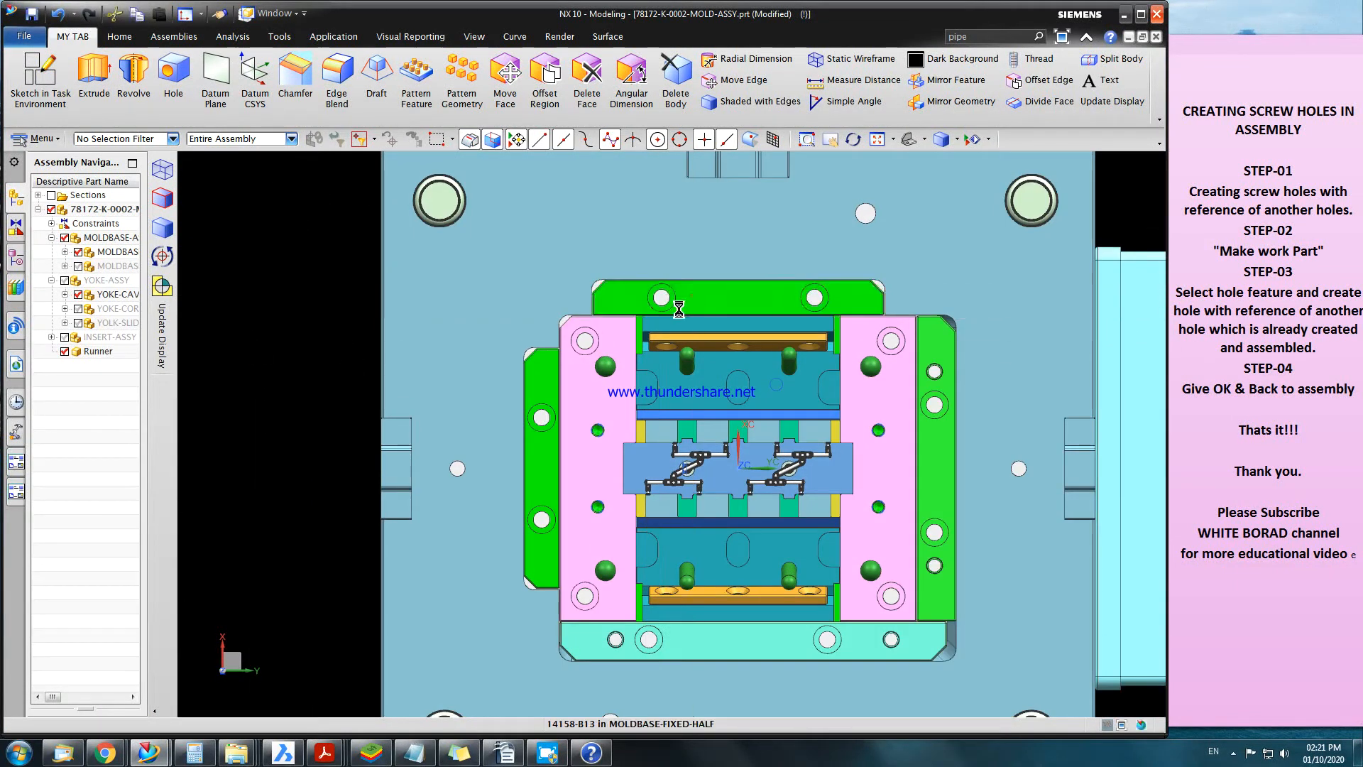
Highlight the six plates surrounding the cavity that carry the screw holes, and clear the selection.
{"action": "left_click", "coordinate": [597, 444]}
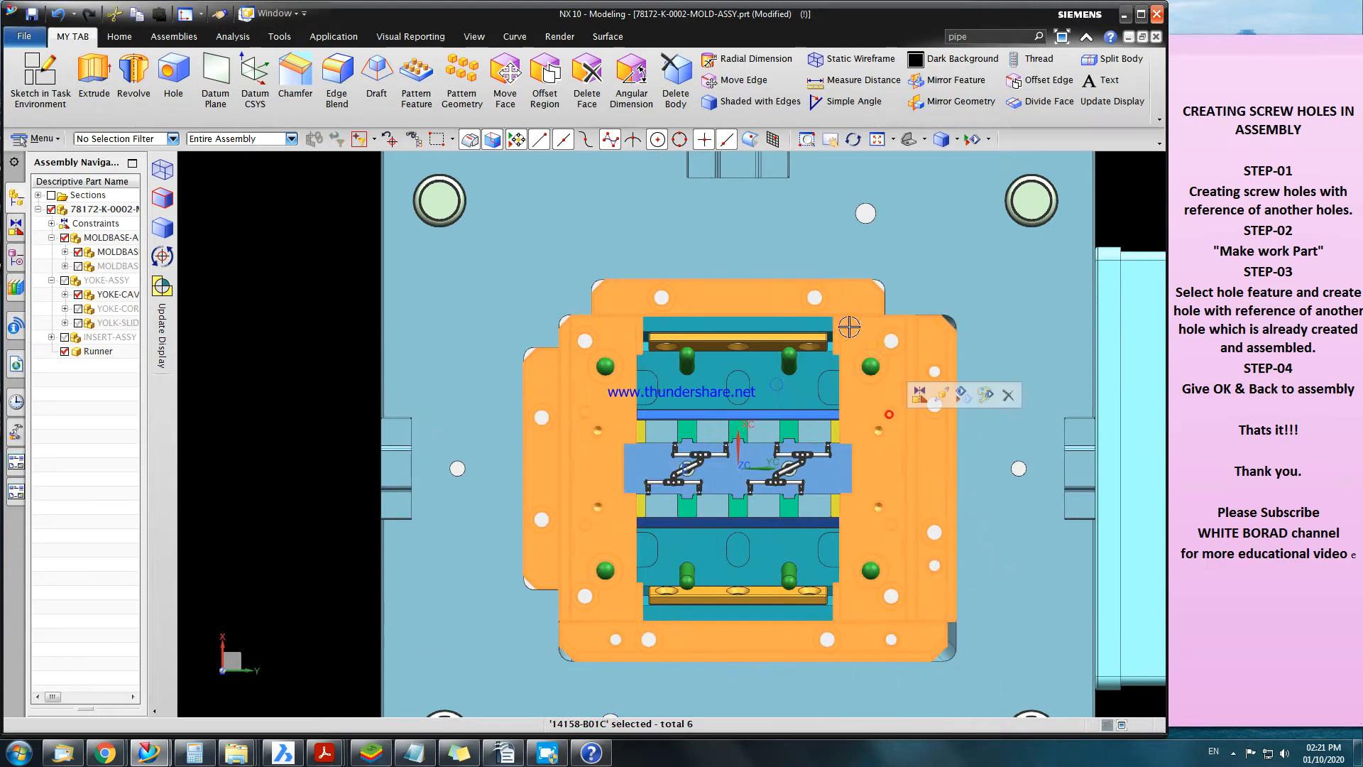
{"action": "scroll", "coordinate": [849, 326], "scroll_direction": "up", "scroll_amount": 2}
{"action": "key", "text": "Escape"}
{"action": "scroll", "coordinate": [901, 285], "scroll_direction": "down", "scroll_amount": 4}
{"action": "scroll", "coordinate": [1005, 240], "scroll_direction": "up", "scroll_amount": 1}
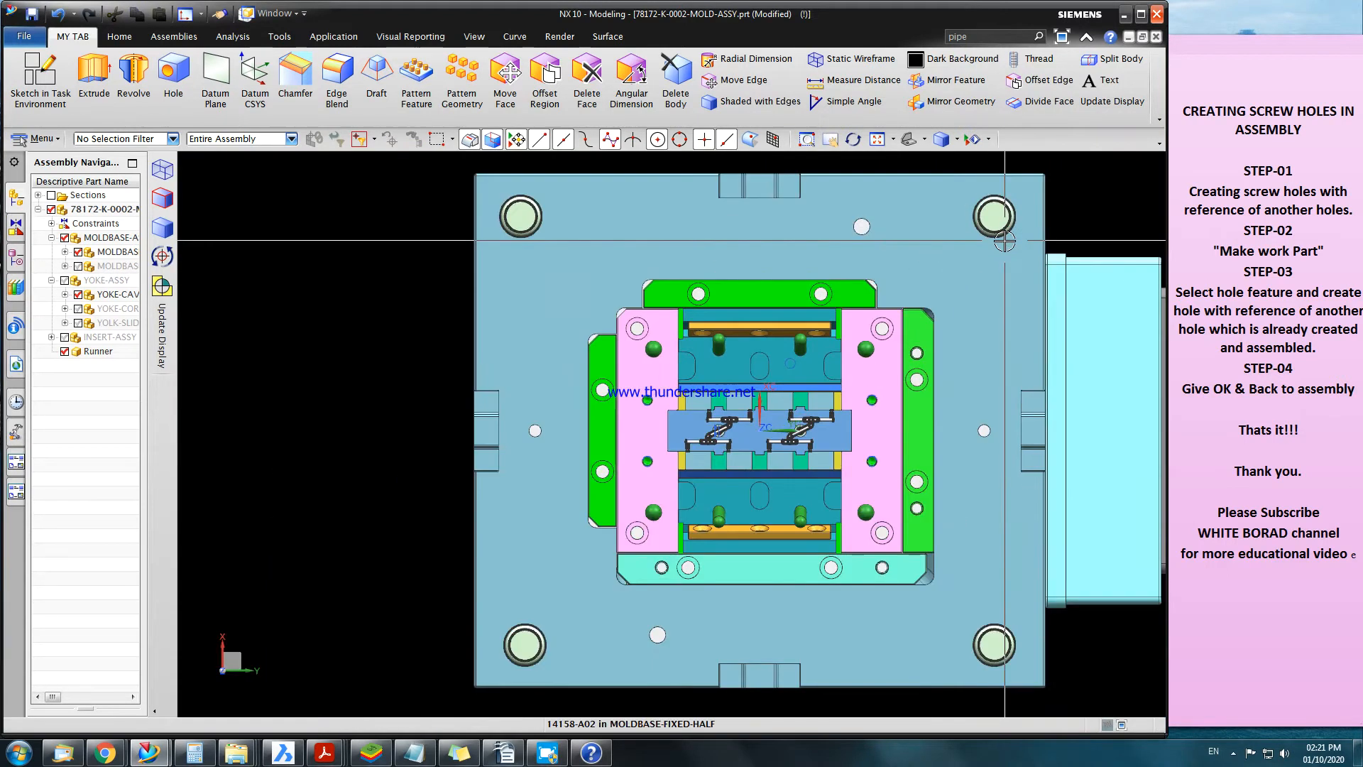
Hide the large cavity plate 14158-A02 to expose the manifold plate behind it.
{"action": "middle_click_drag", "start_coordinate": [426, 298], "coordinate": [582, 383]}
{"action": "right_click", "coordinate": [581, 383]}
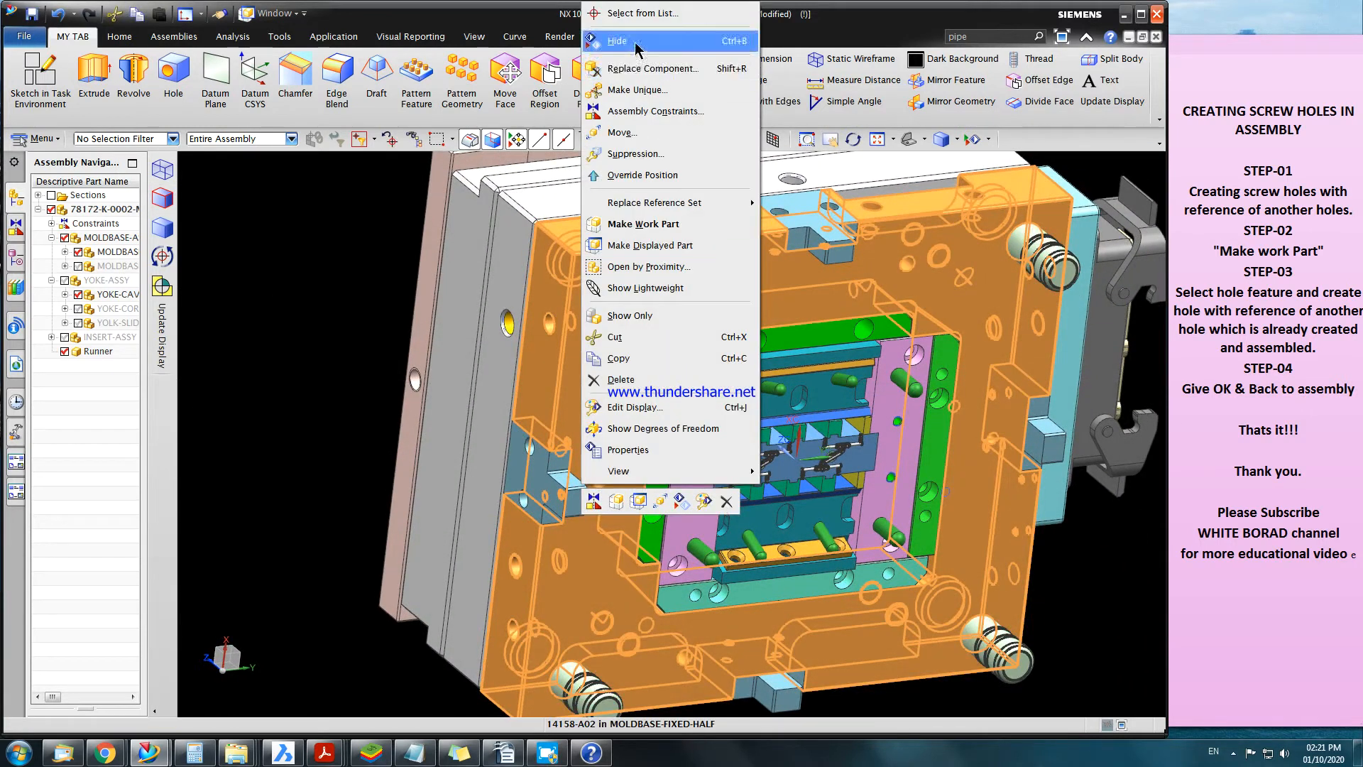
{"action": "left_click", "coordinate": [628, 40]}
{"action": "mouse_move", "coordinate": [779, 429]}
{"action": "middle_mouse_down"}
{"action": "mouse_move", "coordinate": [1110, 436]}
{"action": "mouse_move", "coordinate": [768, 415]}
{"action": "middle_mouse_up"}
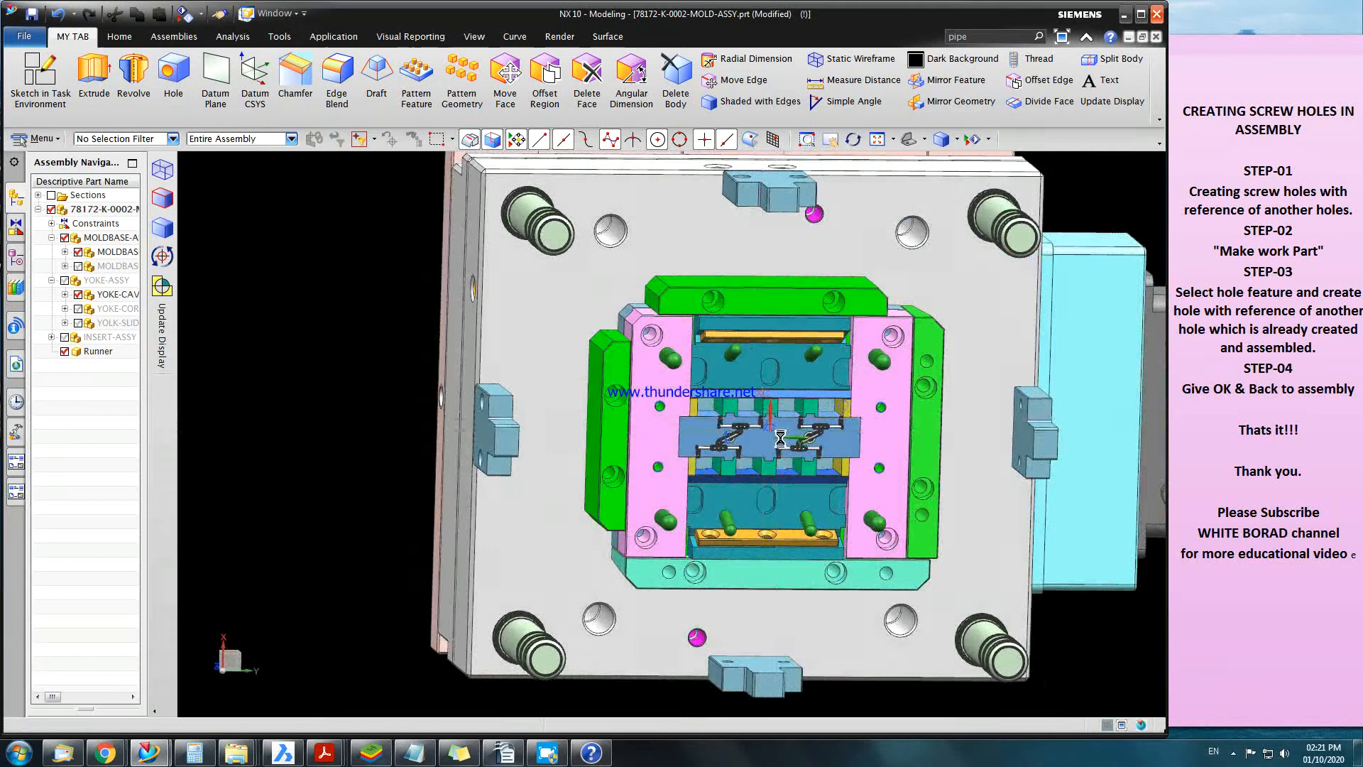
{"action": "key", "text": "F8"}
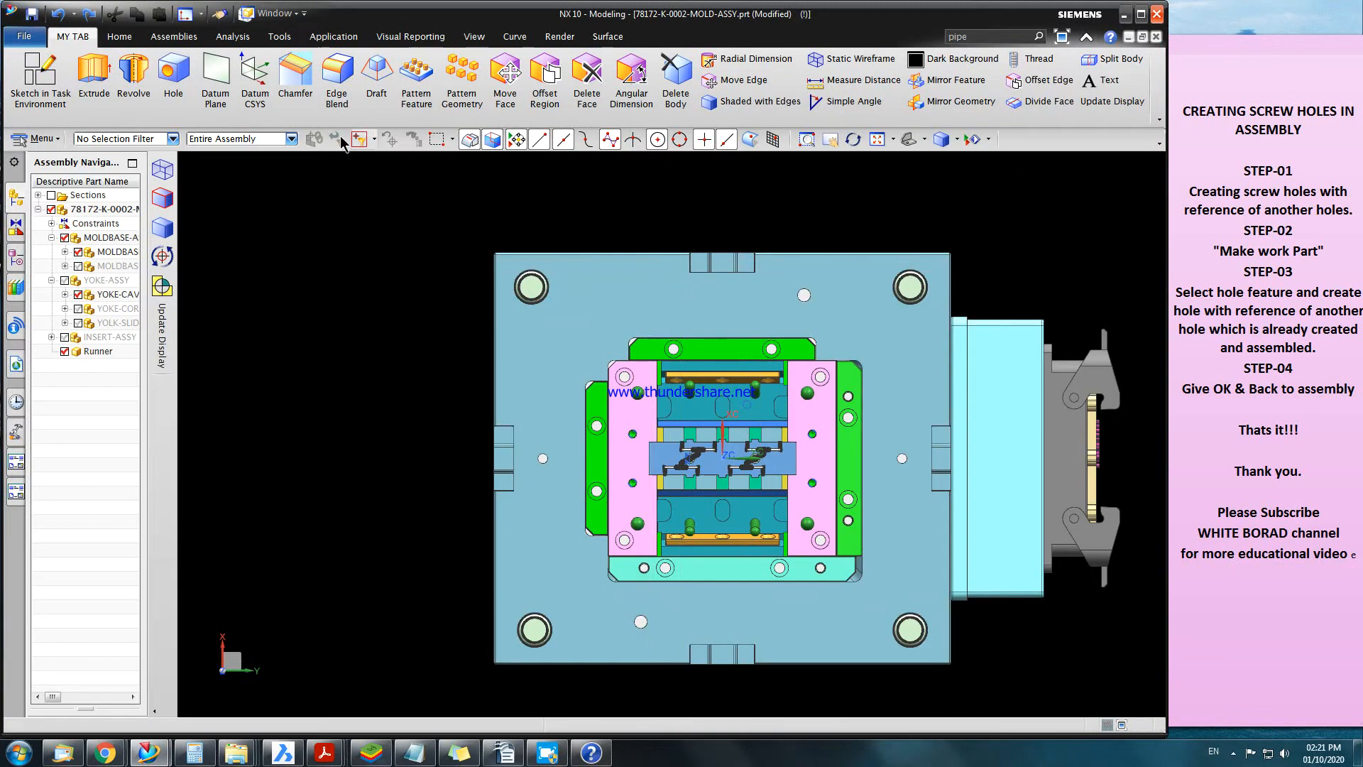
{"action": "middle_click_drag", "start_coordinate": [619, 376], "coordinate": [664, 444]}
{"action": "double_click", "coordinate": [517, 249]}
{"action": "key", "text": "F8"}
{"action": "double_click", "coordinate": [110, 209]}
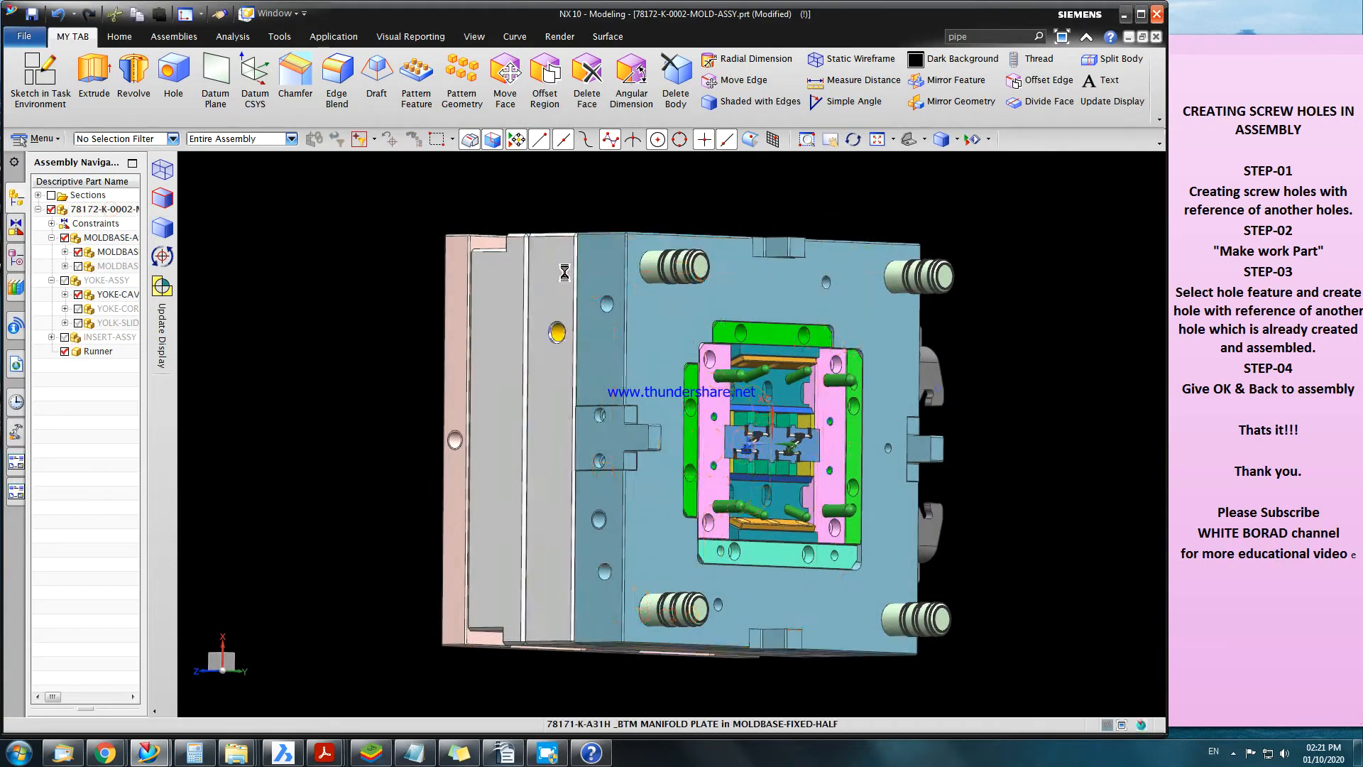
Make the bottom manifold plate 78171-K-A31H the work part within the mold assembly.
{"action": "right_click", "coordinate": [564, 272]}
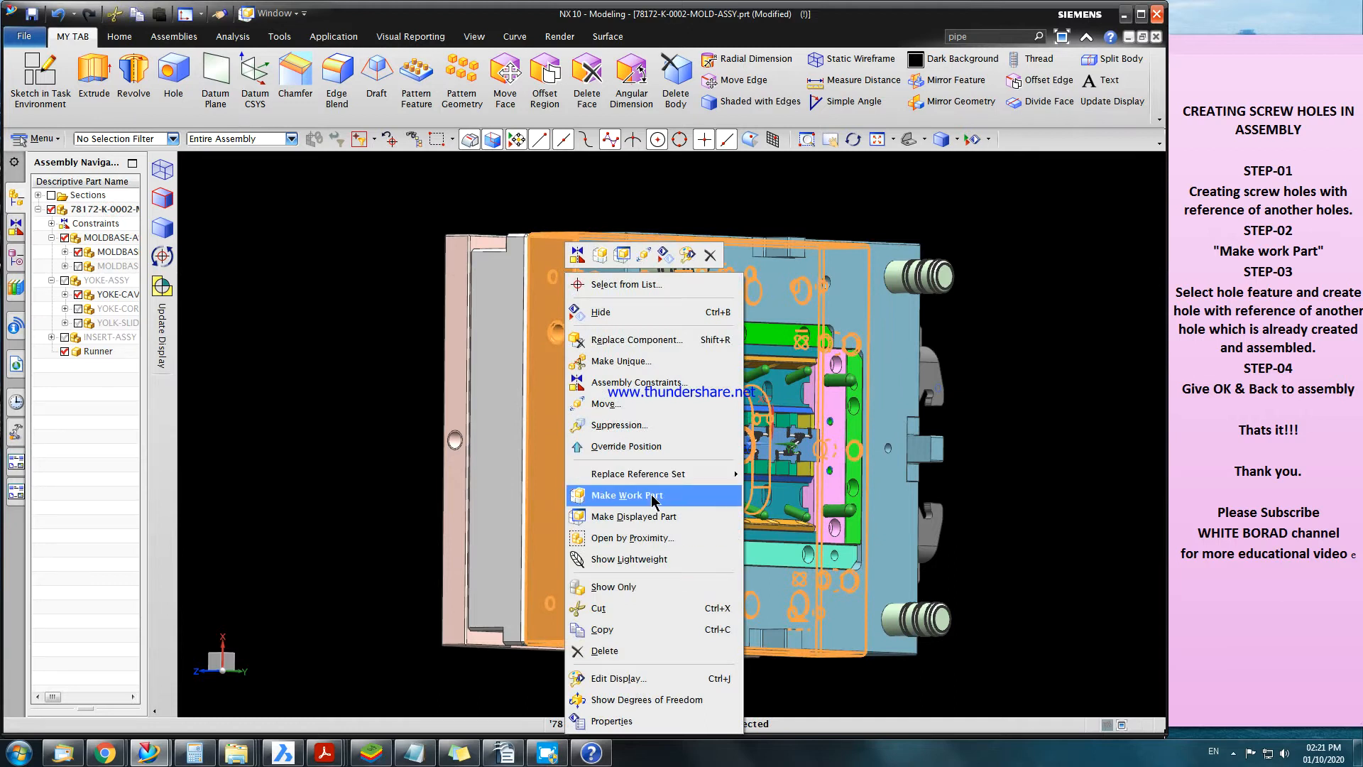
{"action": "left_click", "coordinate": [627, 495]}
{"action": "middle_click_drag", "start_coordinate": [1022, 340], "coordinate": [981, 348]}
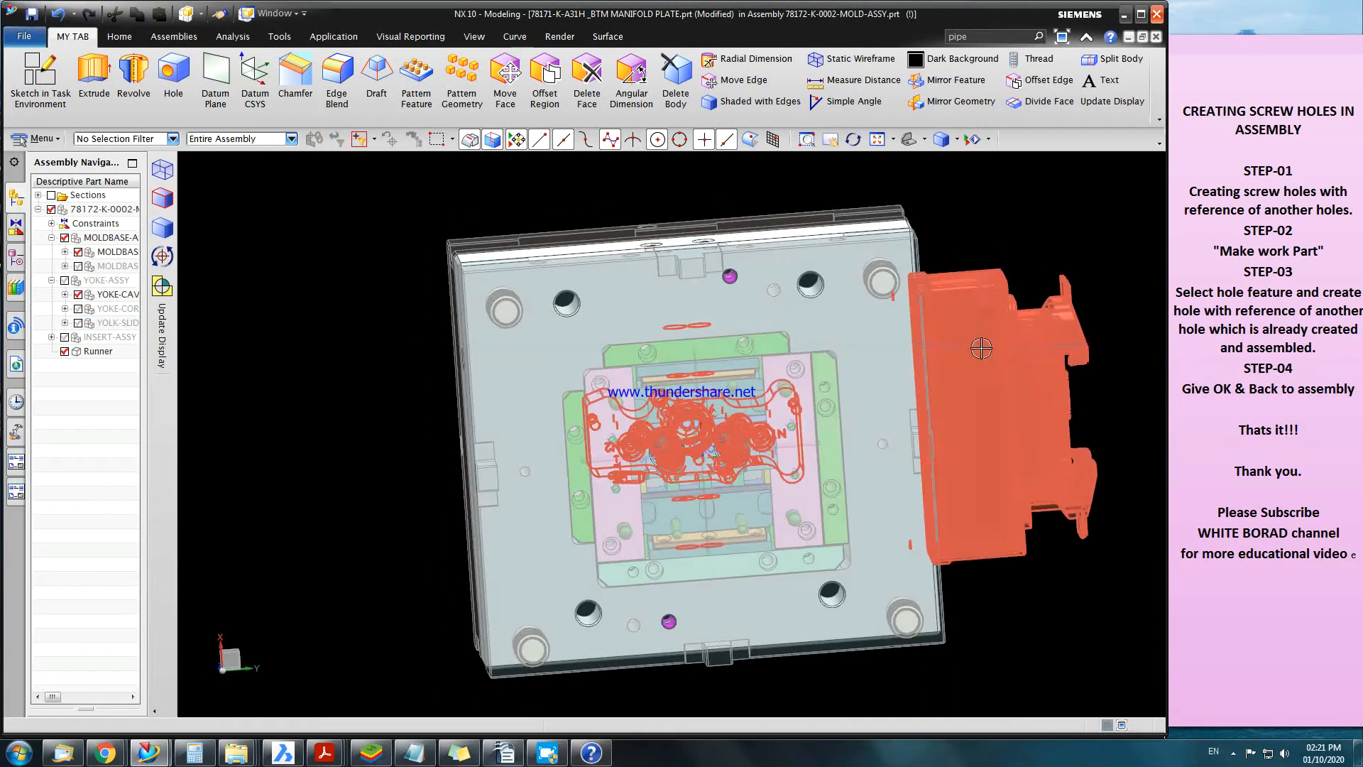
{"action": "key", "text": "F8"}
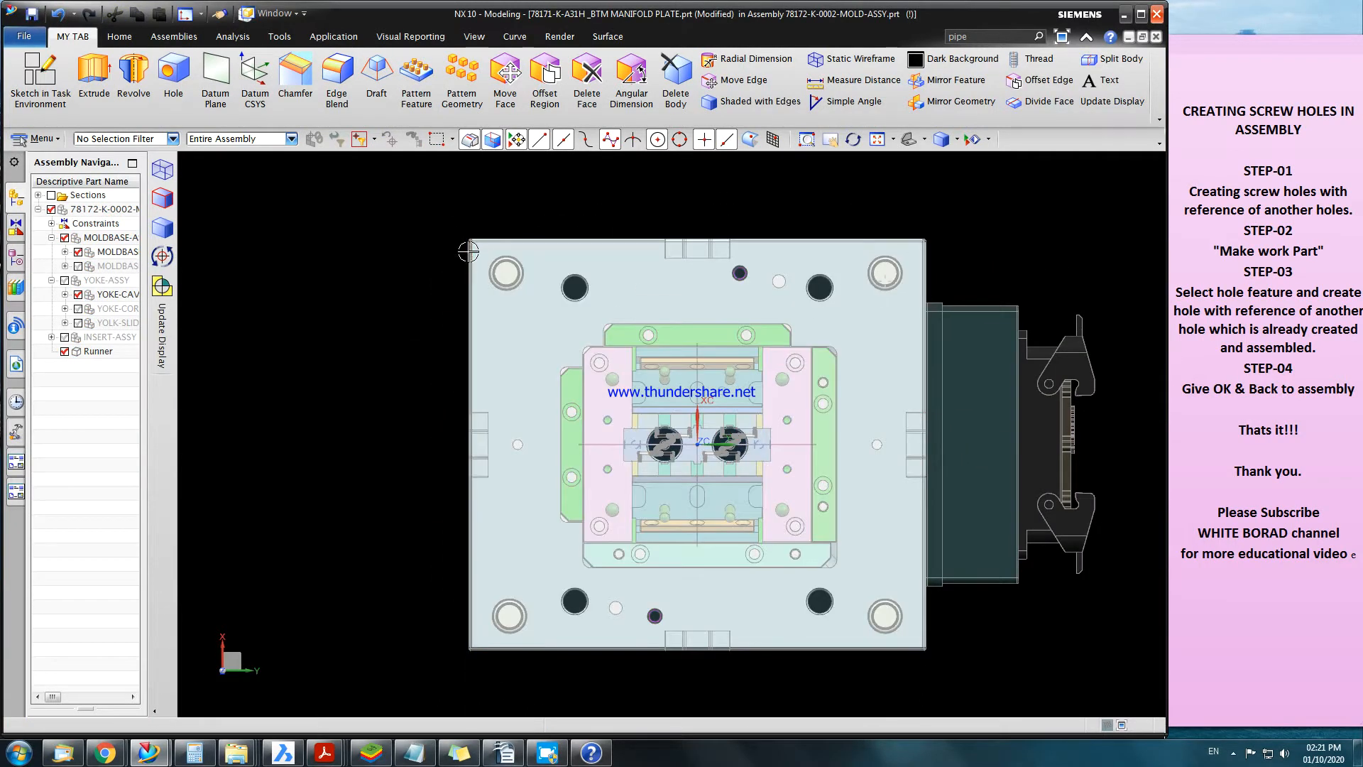
{"action": "scroll", "coordinate": [460, 264], "scroll_direction": "down", "scroll_amount": 2}
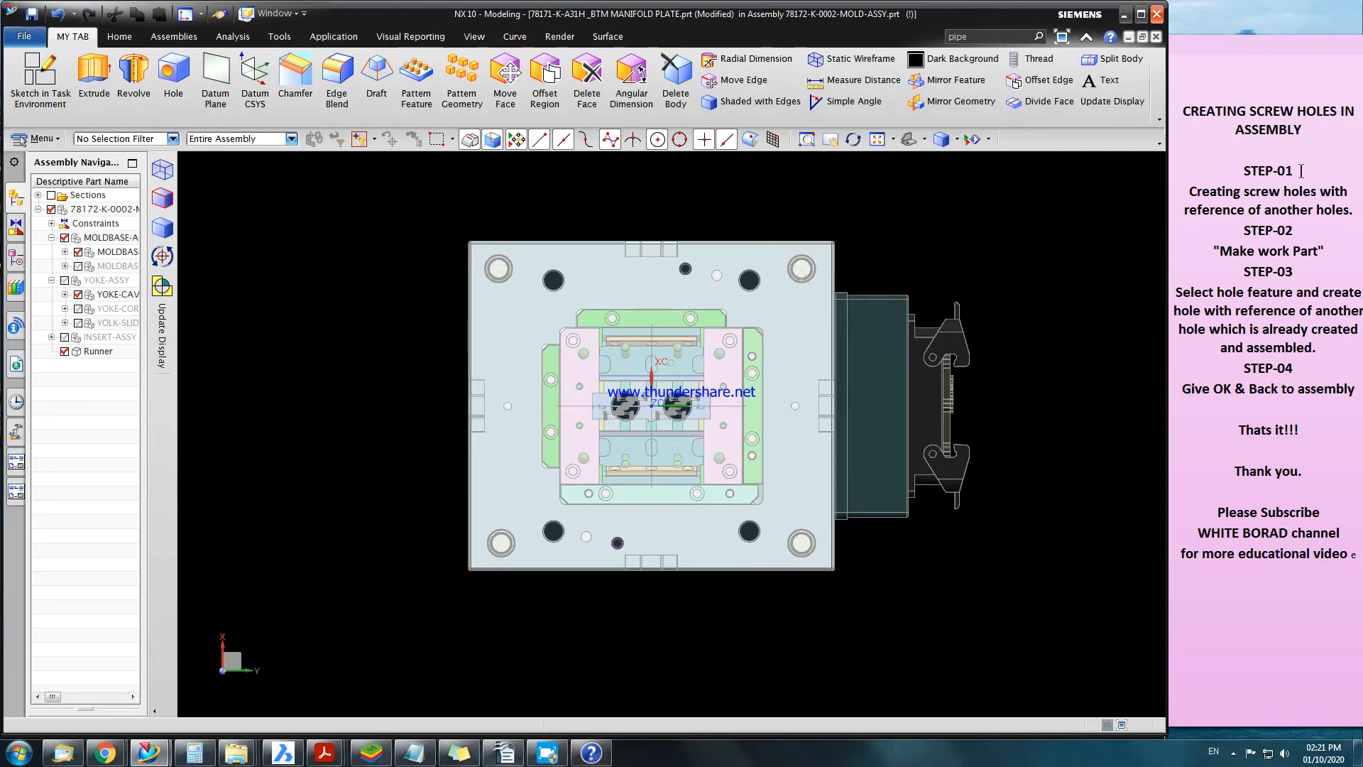
{"action": "left_click", "coordinate": [1253, 170]}
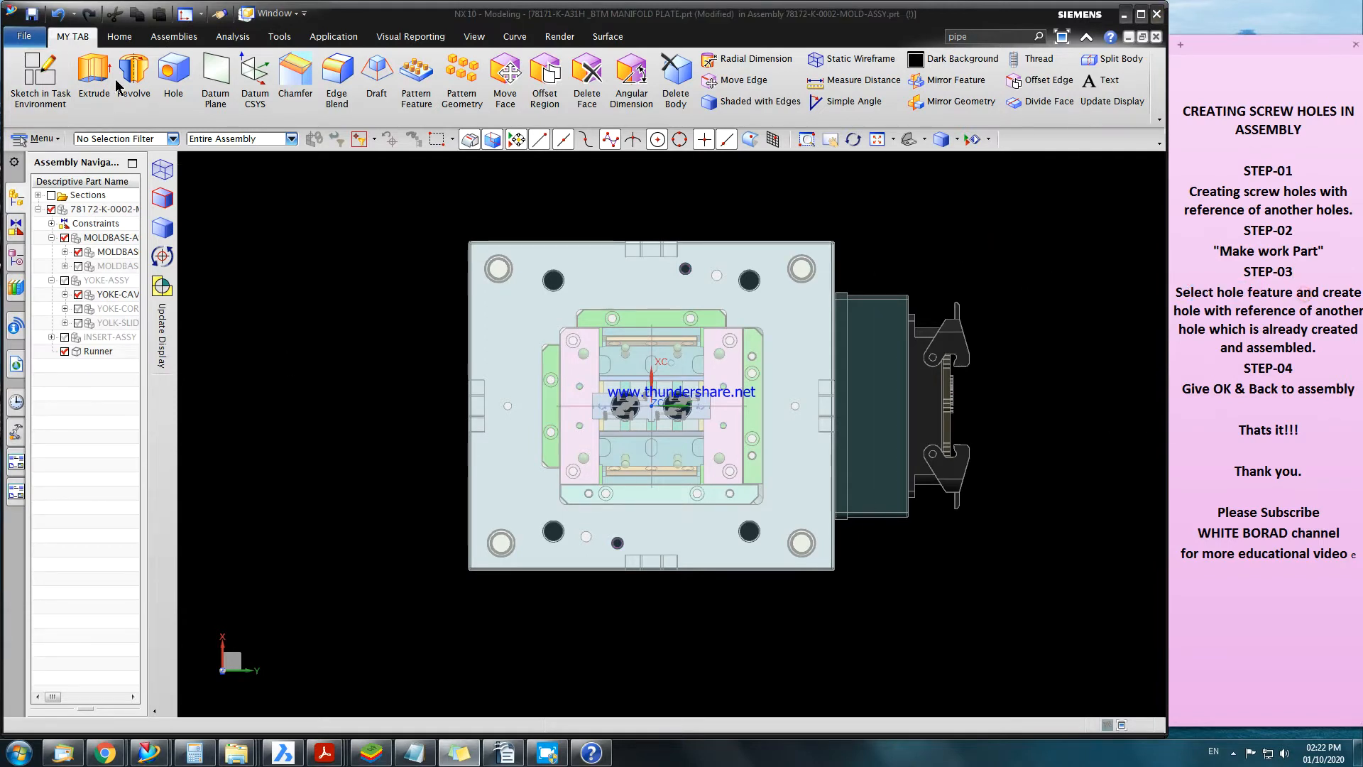
Set up a threaded Hole of size M6 x 1.0 with a custom thread depth of 12 mm and a depth value of 16 mm.
{"action": "left_click", "coordinate": [173, 68]}
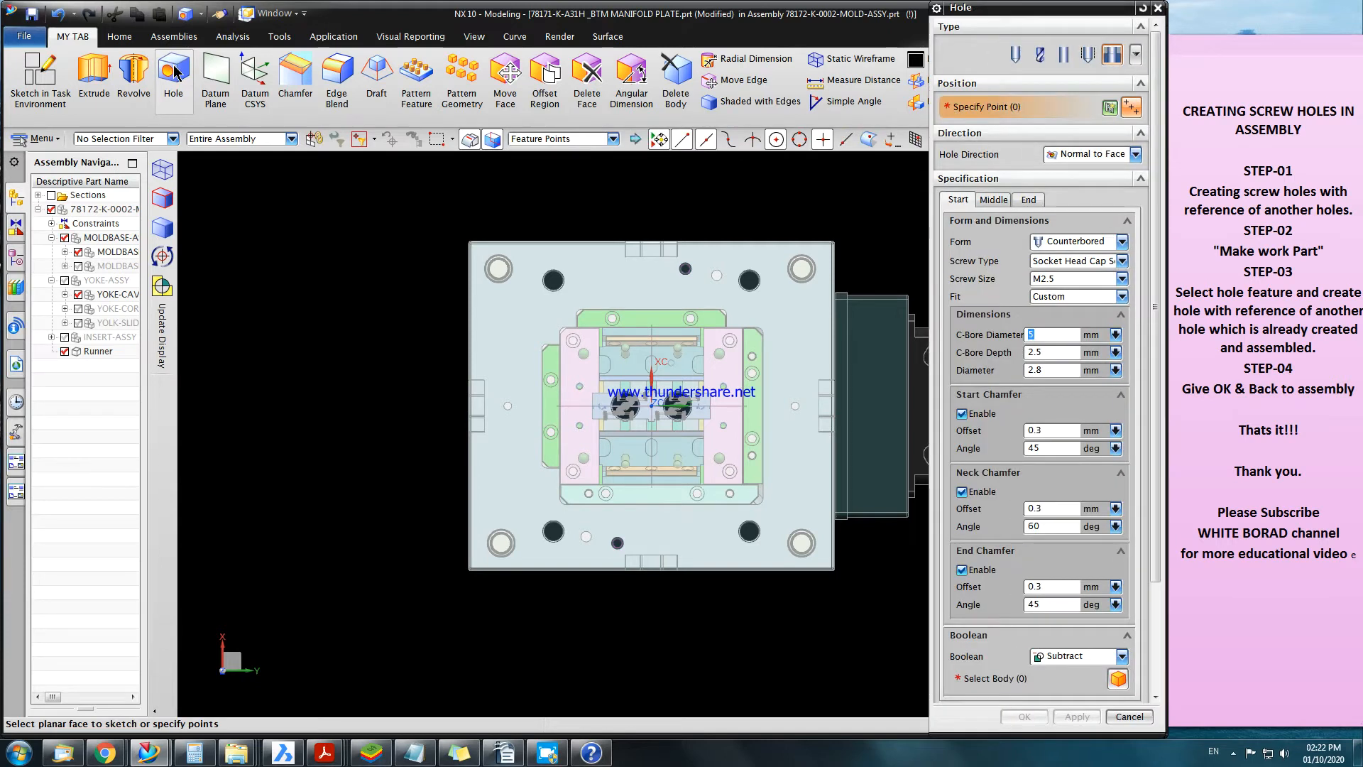
{"action": "left_click", "coordinate": [1087, 55]}
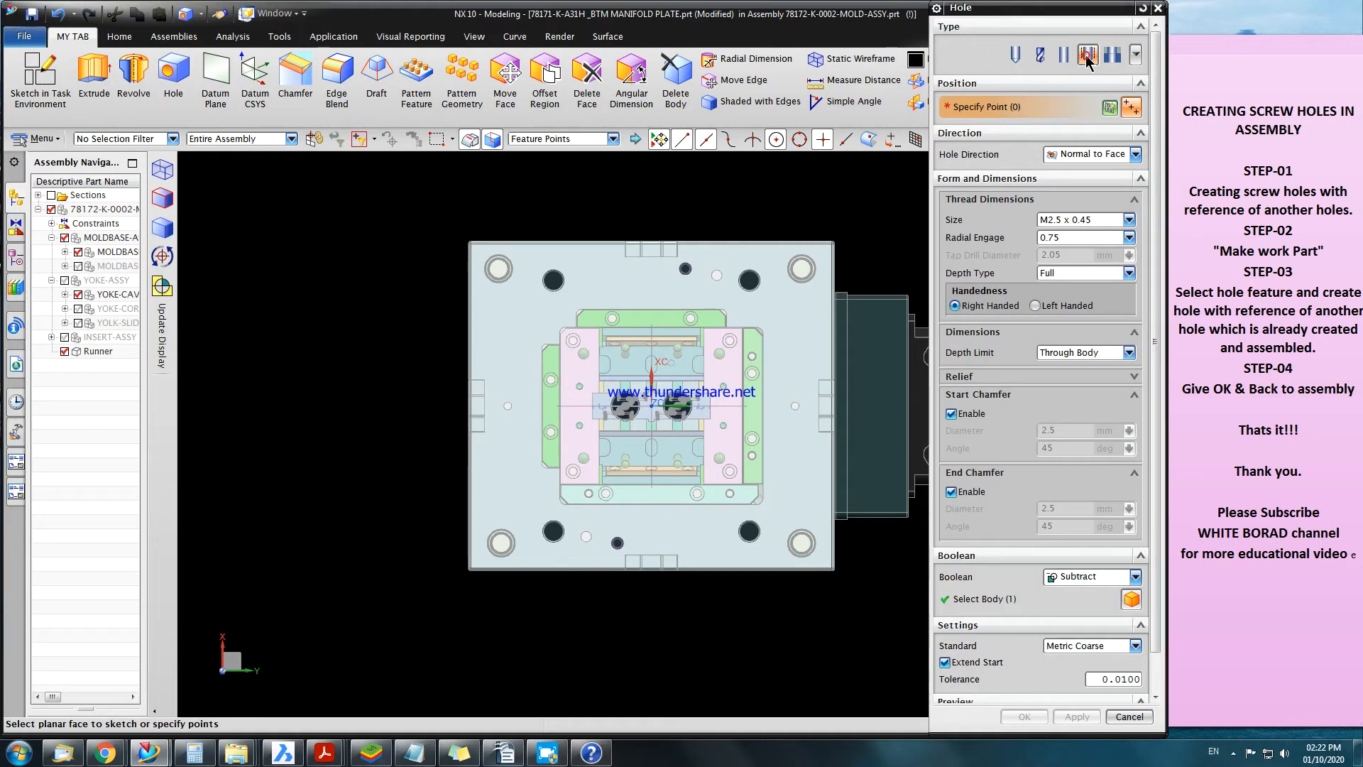
{"action": "left_click", "coordinate": [1071, 221]}
{"action": "left_click", "coordinate": [1066, 307]}
{"action": "left_click", "coordinate": [1073, 274]}
{"action": "left_click", "coordinate": [1063, 348]}
{"action": "left_click", "coordinate": [1065, 370]}
{"action": "left_click", "coordinate": [1061, 388]}
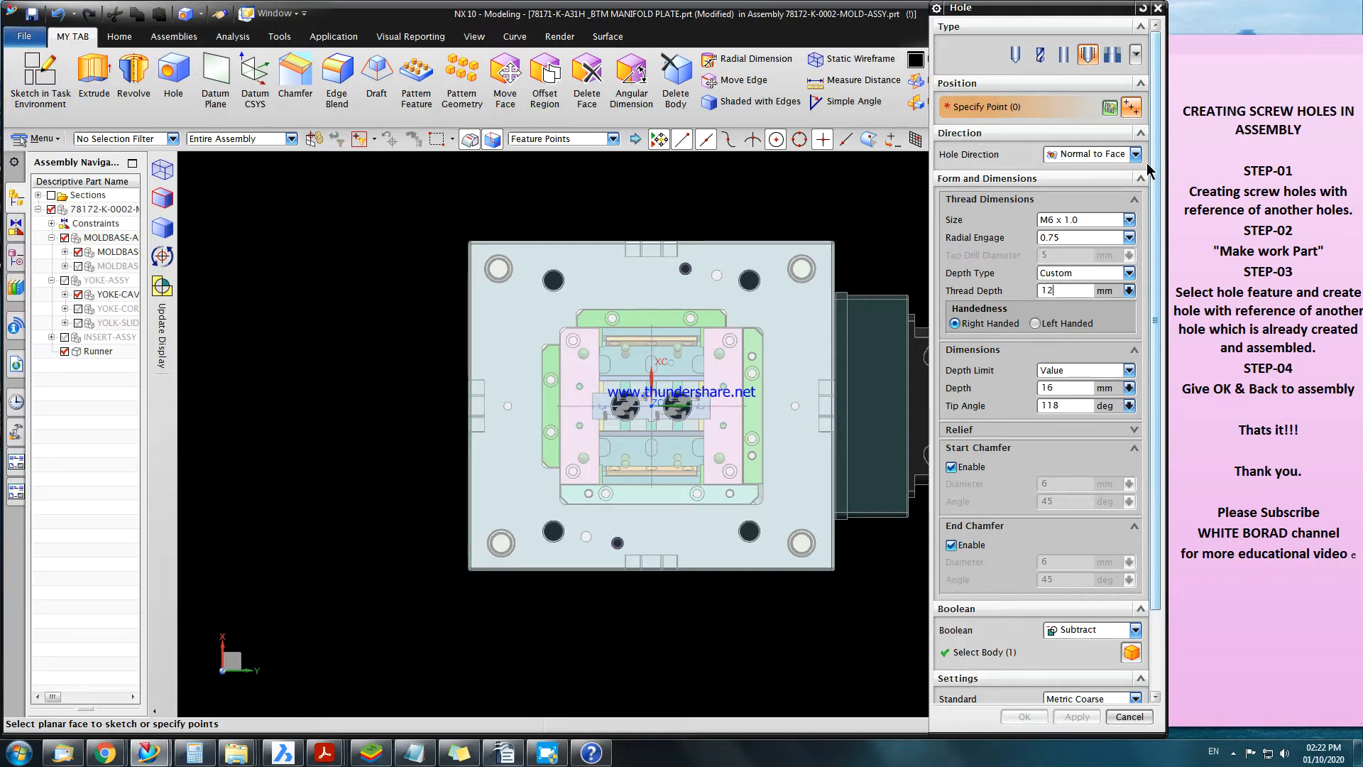
Create the hole position sketch on the manifold plate's planar face that faces the cavity plates.
{"action": "left_click", "coordinate": [1110, 106]}
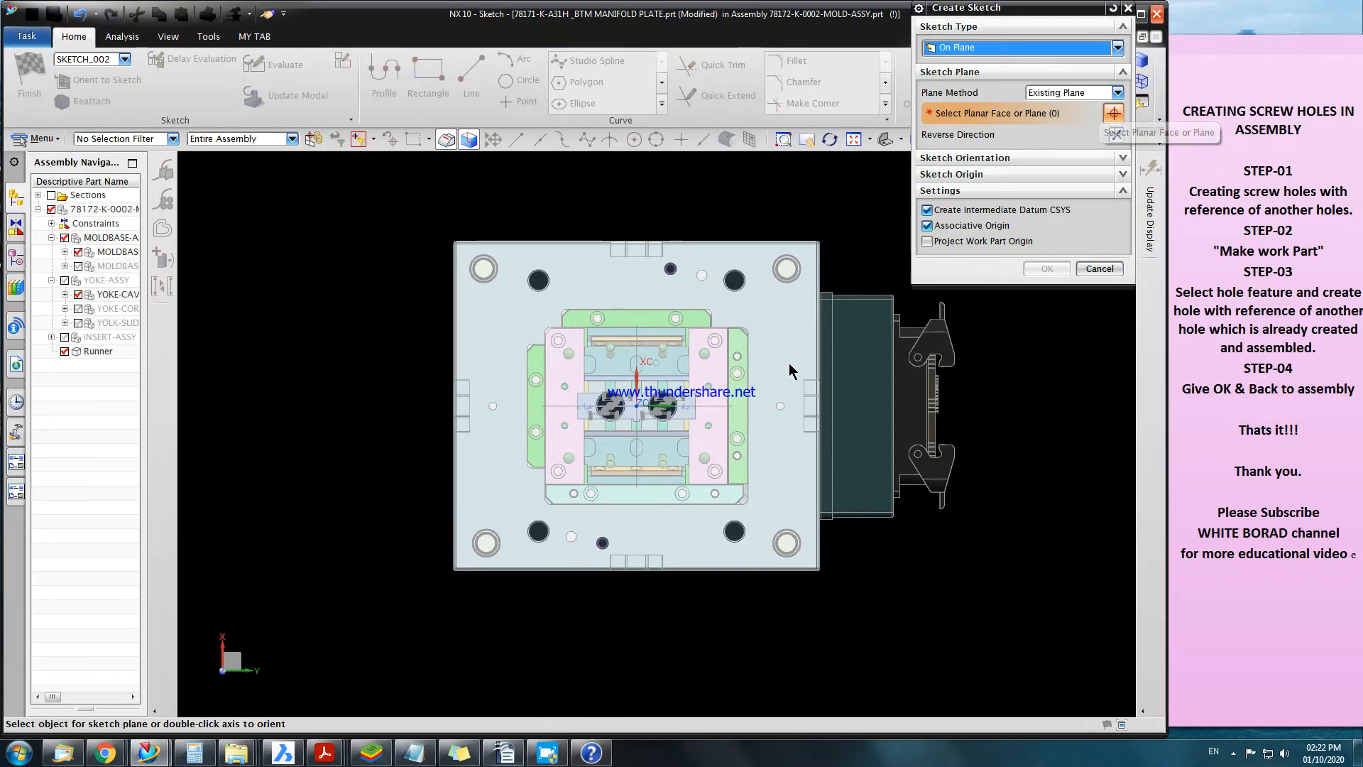
{"action": "scroll", "coordinate": [601, 362], "scroll_direction": "up", "scroll_amount": 3}
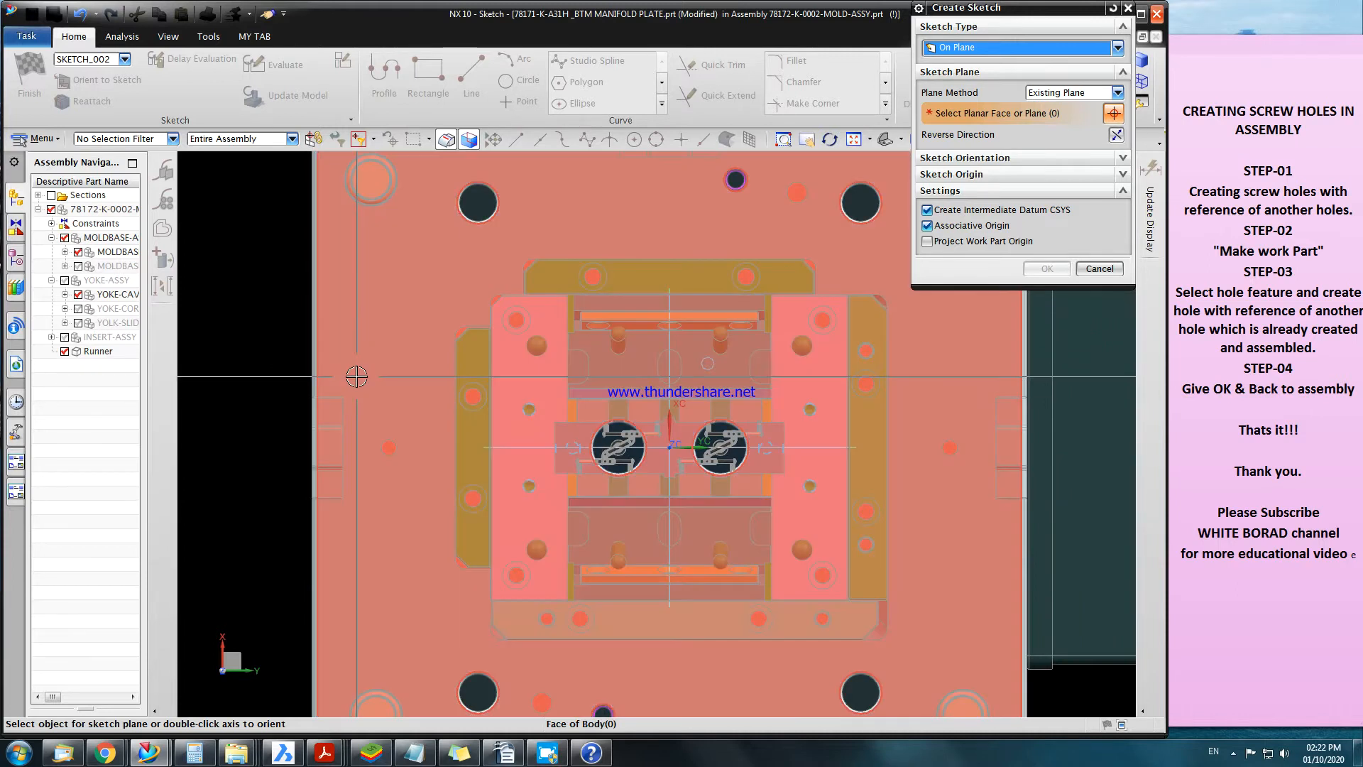
{"action": "left_click", "coordinate": [380, 335]}
{"action": "middle_click_drag", "start_coordinate": [619, 413], "coordinate": [715, 439]}
{"action": "key", "text": "F8"}
{"action": "middle_click_drag", "start_coordinate": [730, 392], "coordinate": [817, 414]}
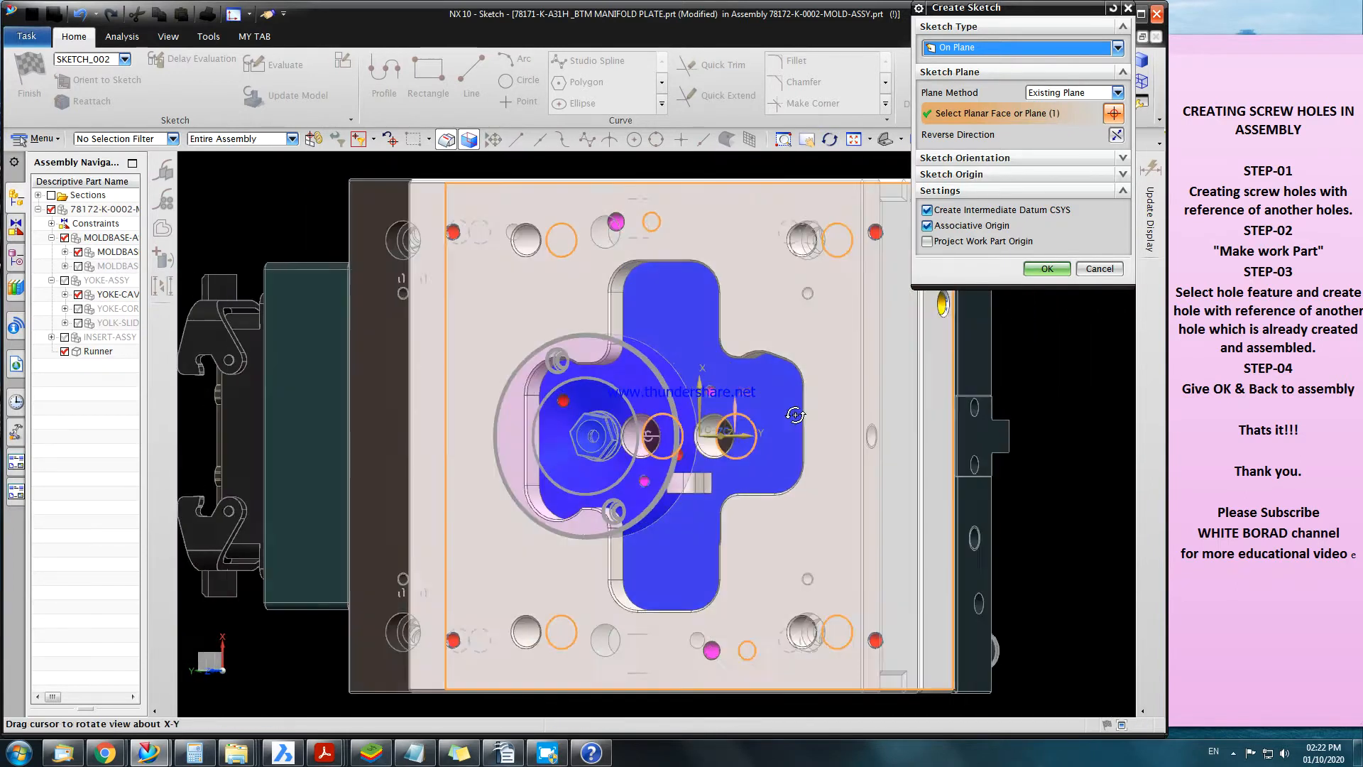
{"action": "left_click", "coordinate": [1047, 269]}
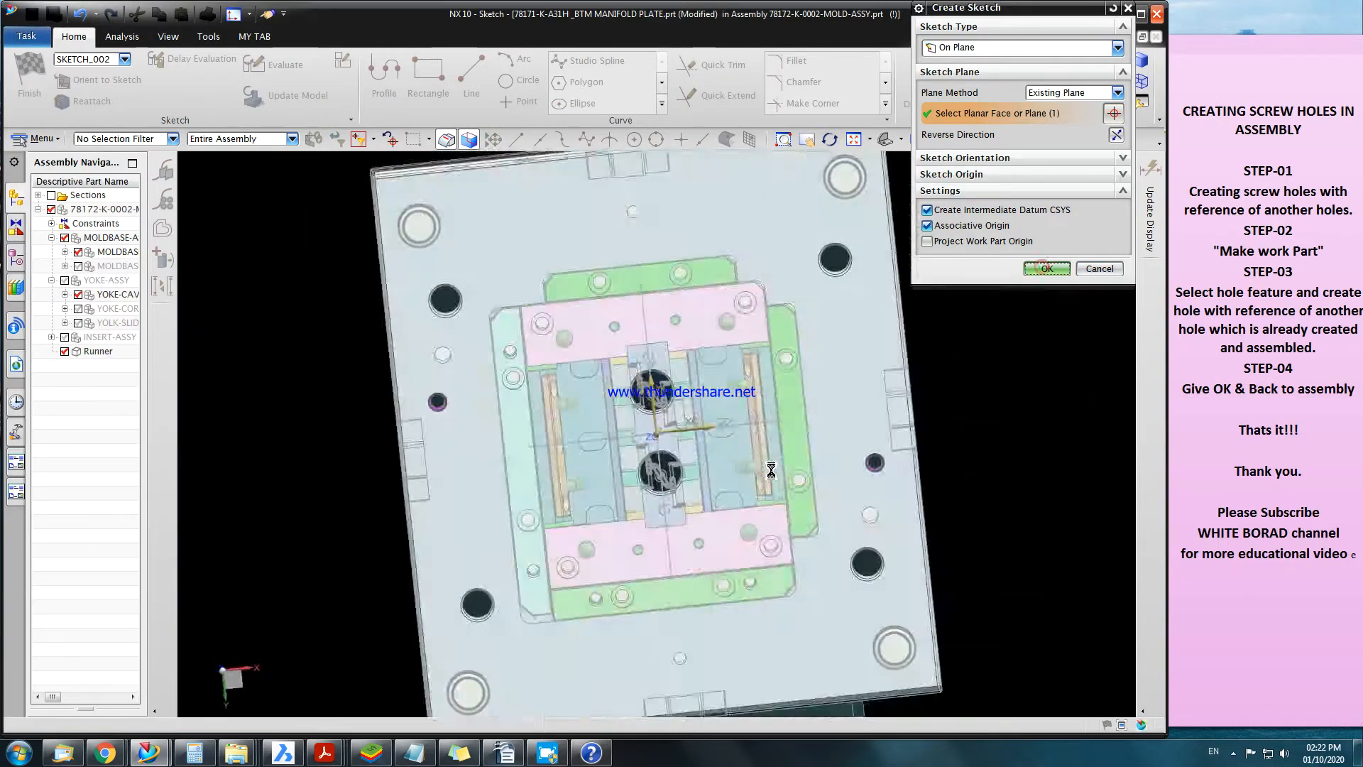
{"action": "mouse_move", "coordinate": [710, 496]}
{"action": "middle_mouse_down"}
{"action": "mouse_move", "coordinate": [838, 478]}
{"action": "mouse_move", "coordinate": [779, 475]}
{"action": "mouse_move", "coordinate": [830, 497]}
{"action": "mouse_move", "coordinate": [814, 513]}
{"action": "middle_mouse_up"}
{"action": "key", "text": "F8"}
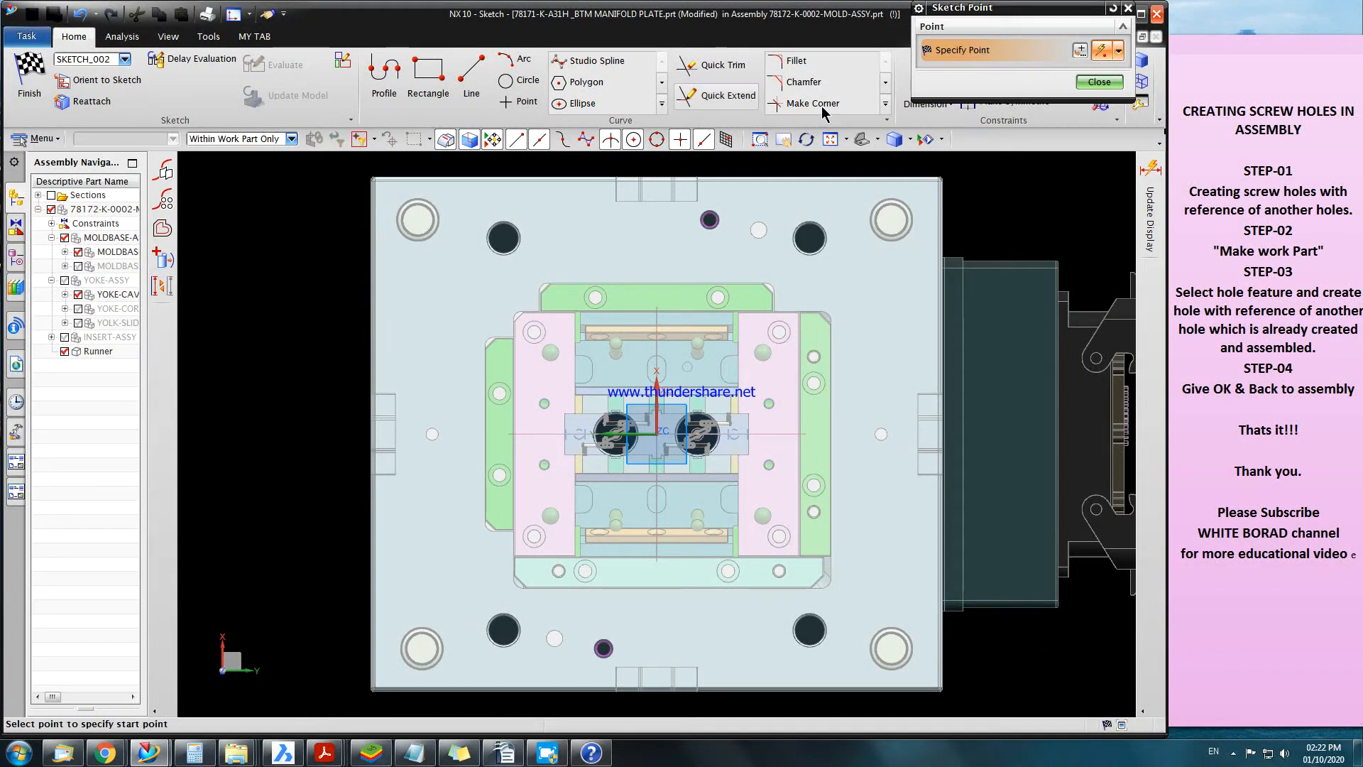
Widen the selection scope to the entire assembly and place a sketch point at the center of the upper strip's left screw hole.
{"action": "left_click", "coordinate": [240, 139]}
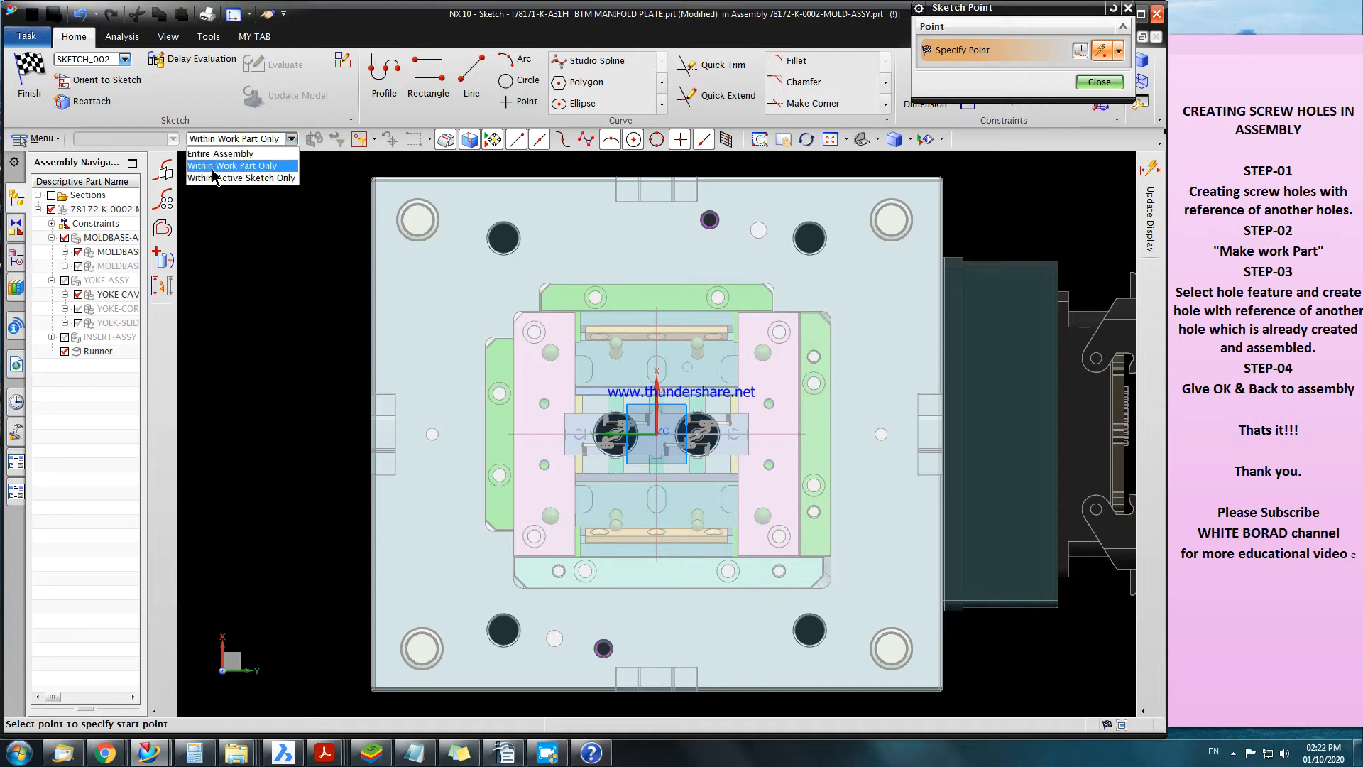
{"action": "left_click", "coordinate": [224, 155]}
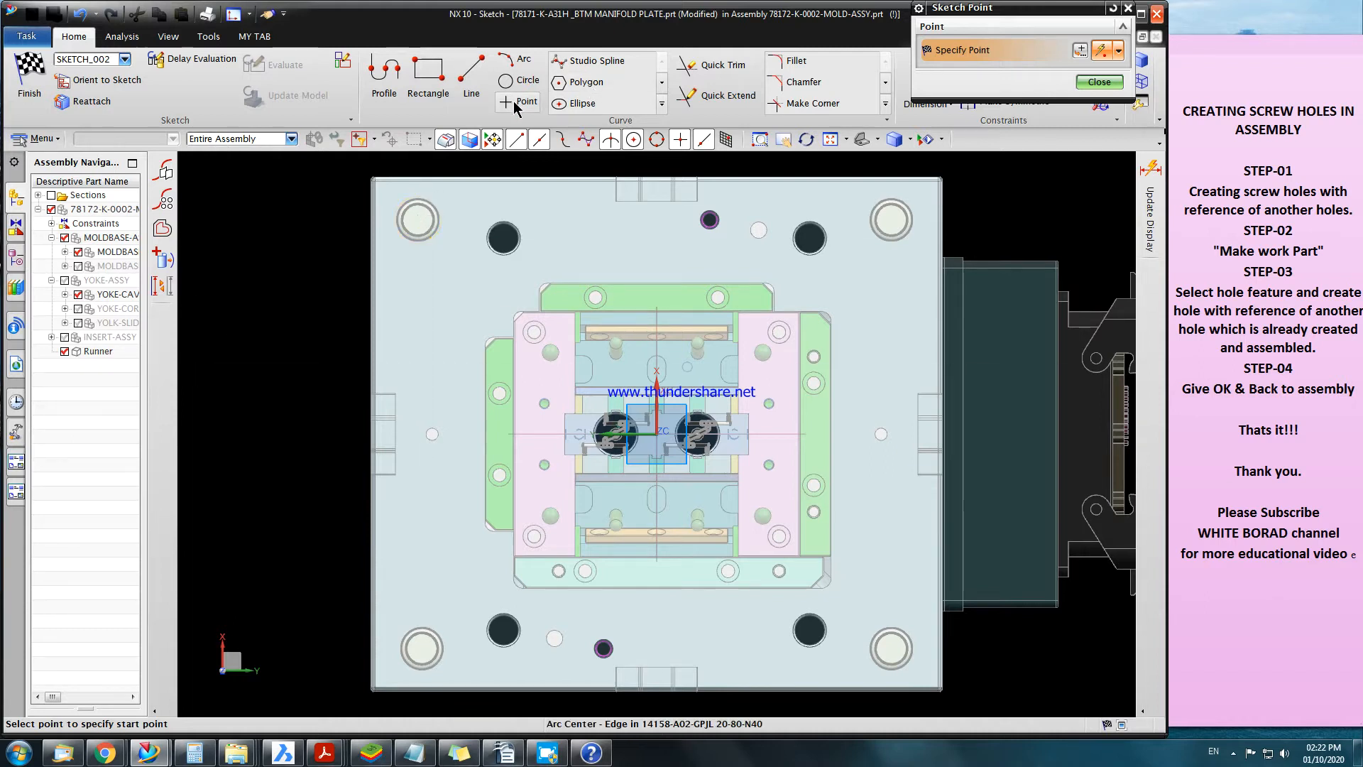
{"action": "scroll", "coordinate": [558, 307], "scroll_direction": "up", "scroll_amount": 3}
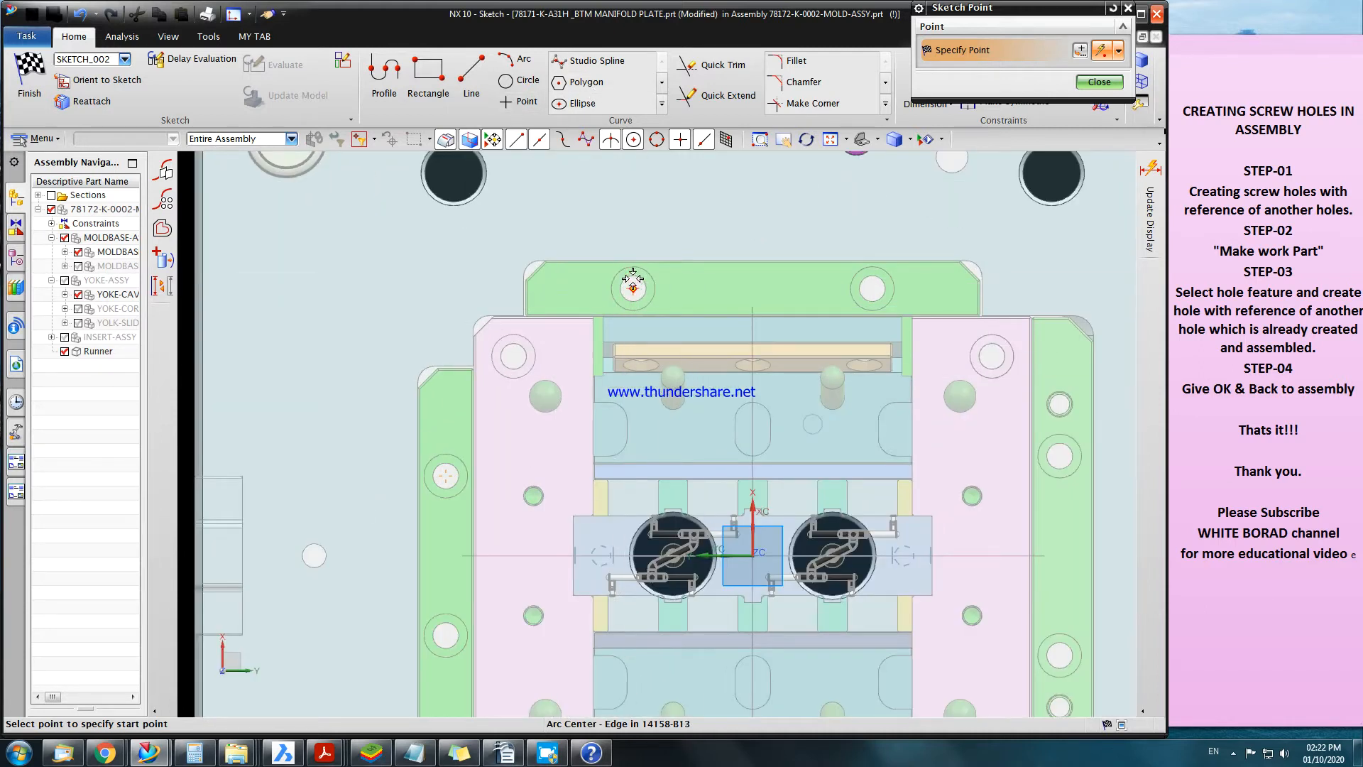
{"action": "scroll", "coordinate": [639, 284], "scroll_direction": "up", "scroll_amount": 4}
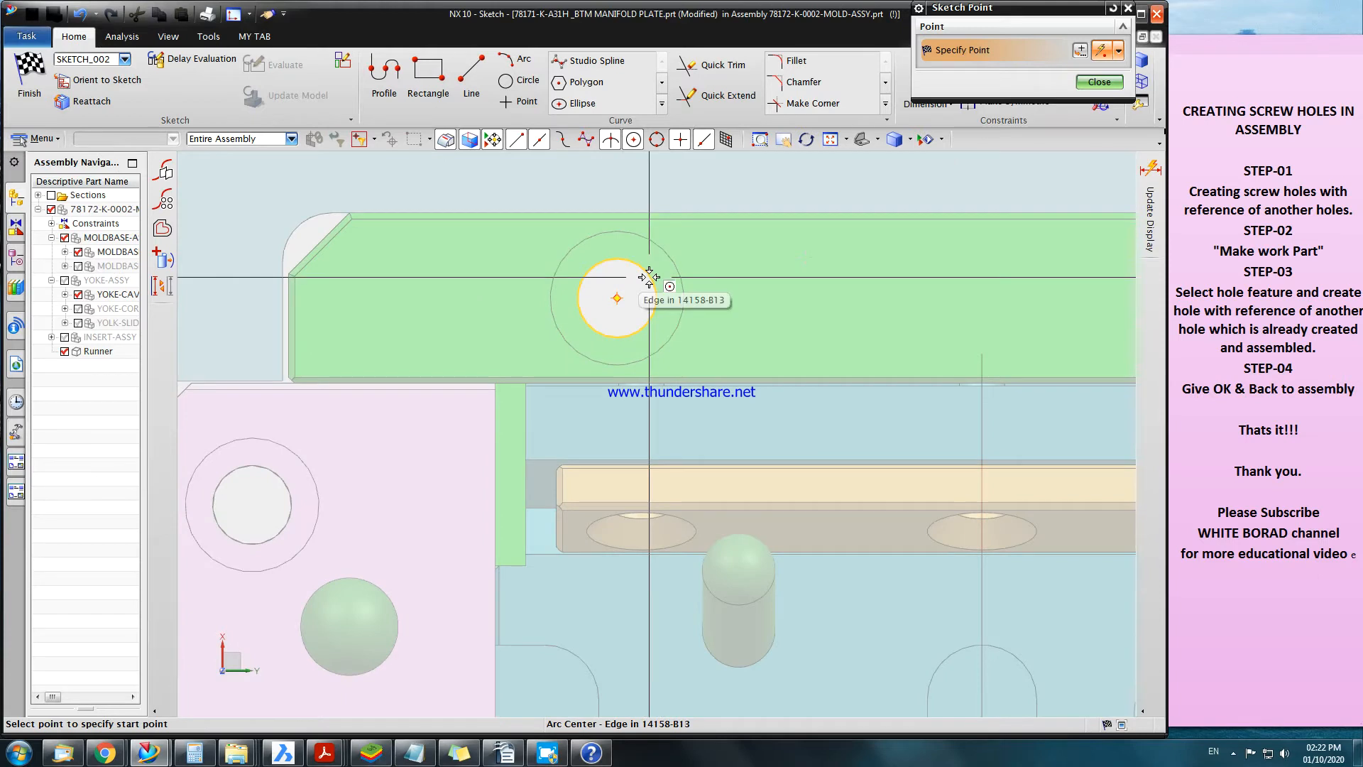
{"action": "left_click", "coordinate": [649, 277]}
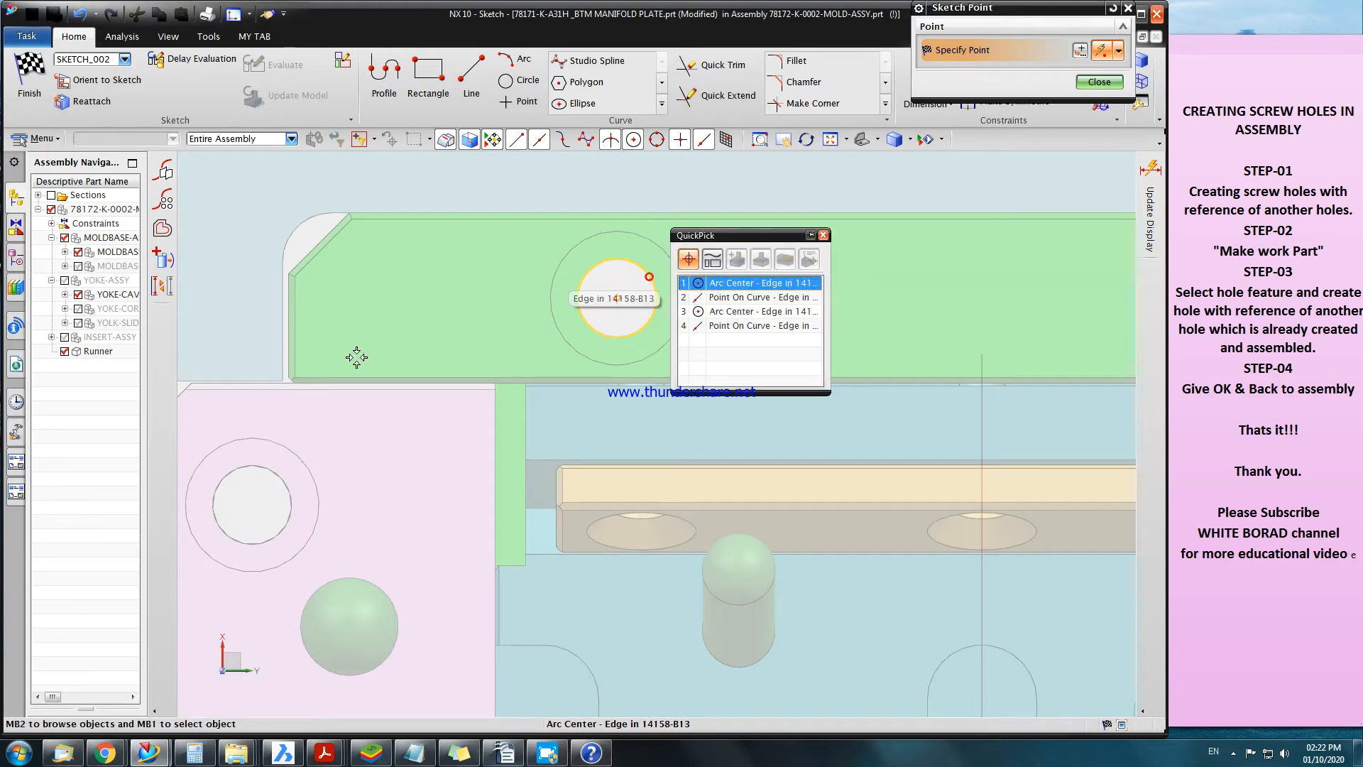
{"action": "left_click", "coordinate": [736, 284]}
Restrict point picking to arc centers and add points at the upper strip's right hole and the right pink plate's upper hole.
{"action": "left_click", "coordinate": [1119, 51]}
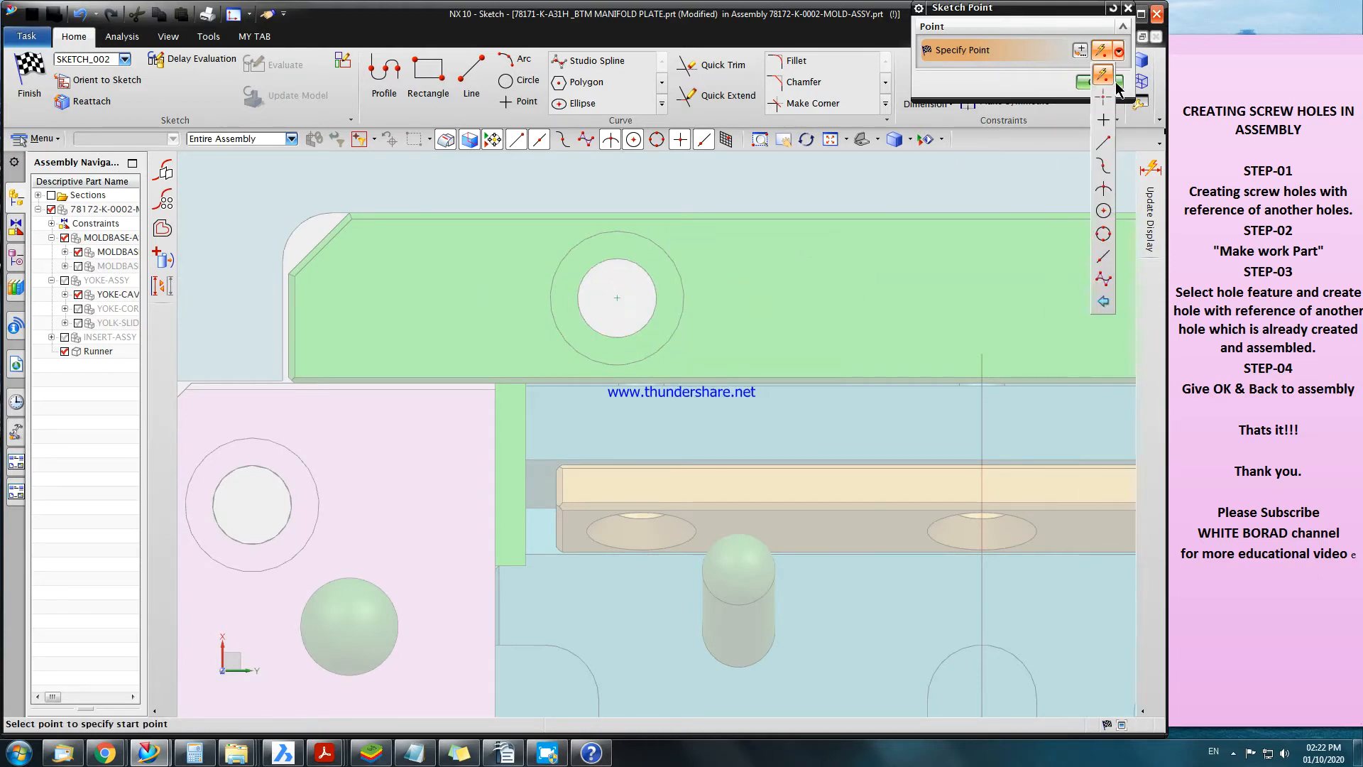
{"action": "left_click", "coordinate": [1103, 211]}
{"action": "scroll", "coordinate": [721, 334], "scroll_direction": "down", "scroll_amount": 5}
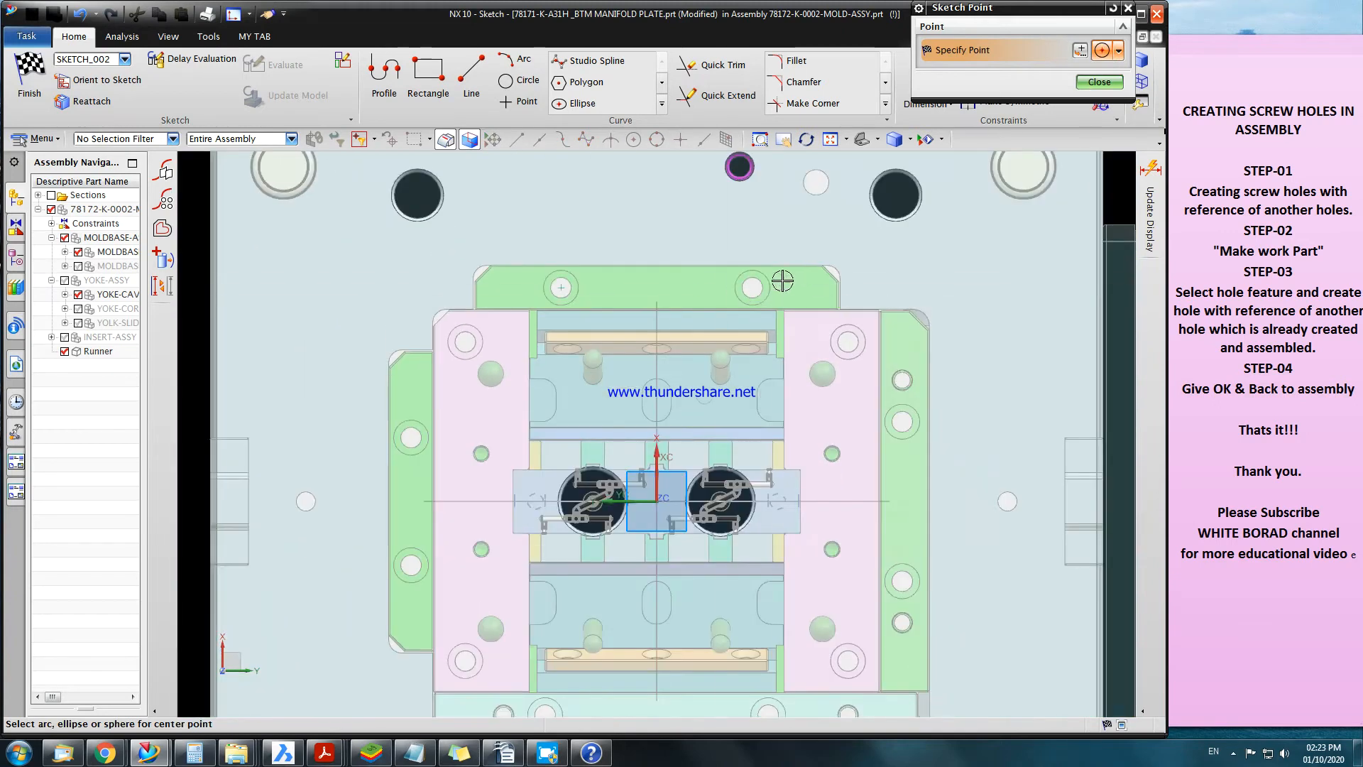
{"action": "scroll", "coordinate": [754, 284], "scroll_direction": "up", "scroll_amount": 2}
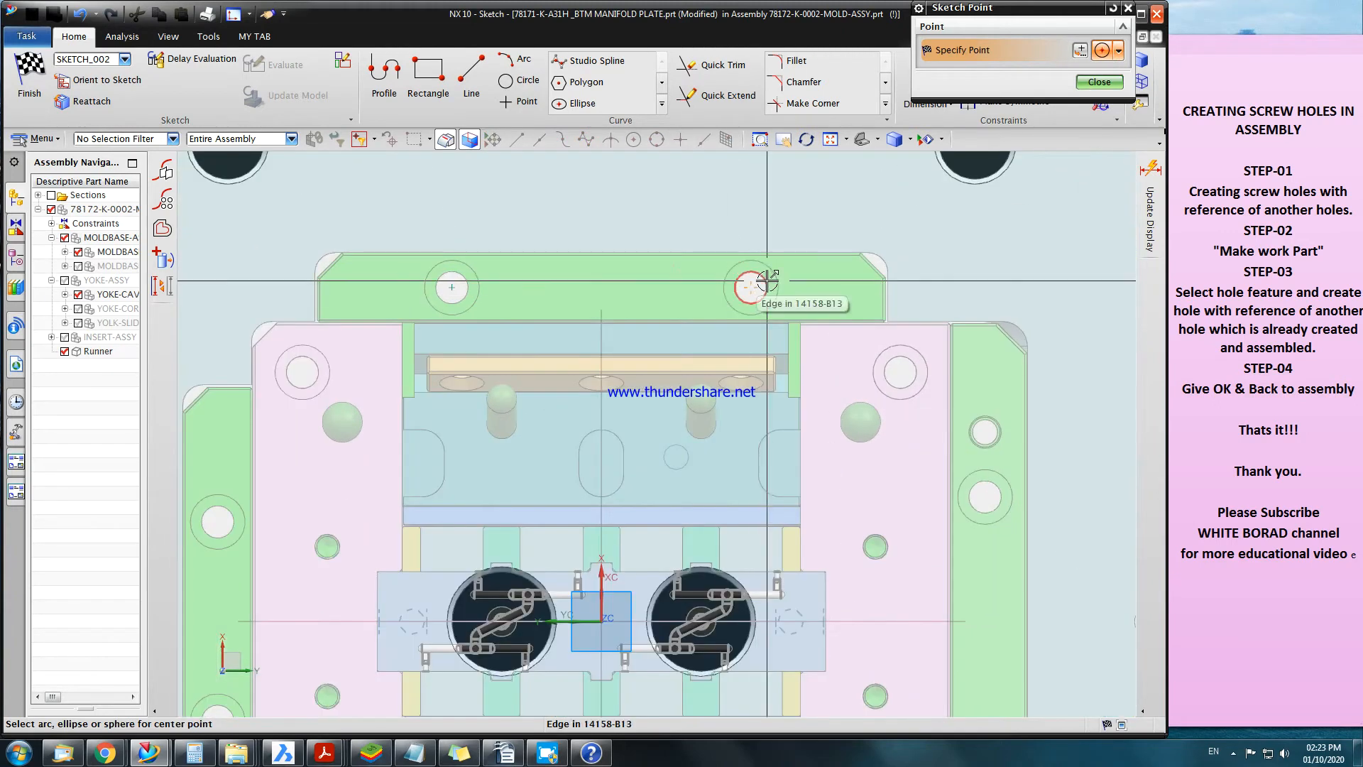
{"action": "scroll", "coordinate": [913, 372], "scroll_direction": "up", "scroll_amount": 2}
{"action": "left_click", "coordinate": [909, 355]}
Add sketch points at the centers of the right strip's two counterbored holes and the right pink plate's lower hole.
{"action": "scroll", "coordinate": [766, 369], "scroll_direction": "down", "scroll_amount": 4}
{"action": "scroll", "coordinate": [852, 403], "scroll_direction": "up", "scroll_amount": 4}
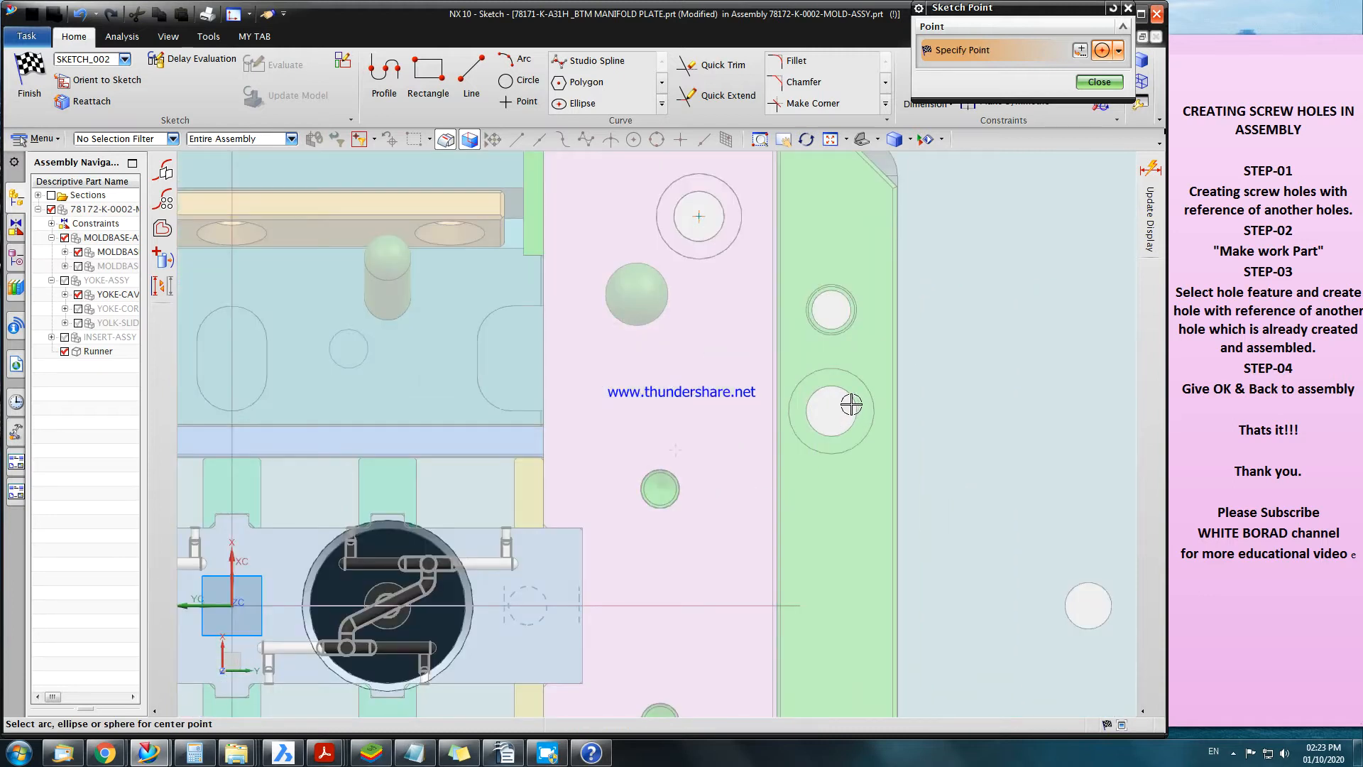
{"action": "scroll", "coordinate": [774, 397], "scroll_direction": "down", "scroll_amount": 4}
{"action": "scroll", "coordinate": [804, 497], "scroll_direction": "up", "scroll_amount": 4}
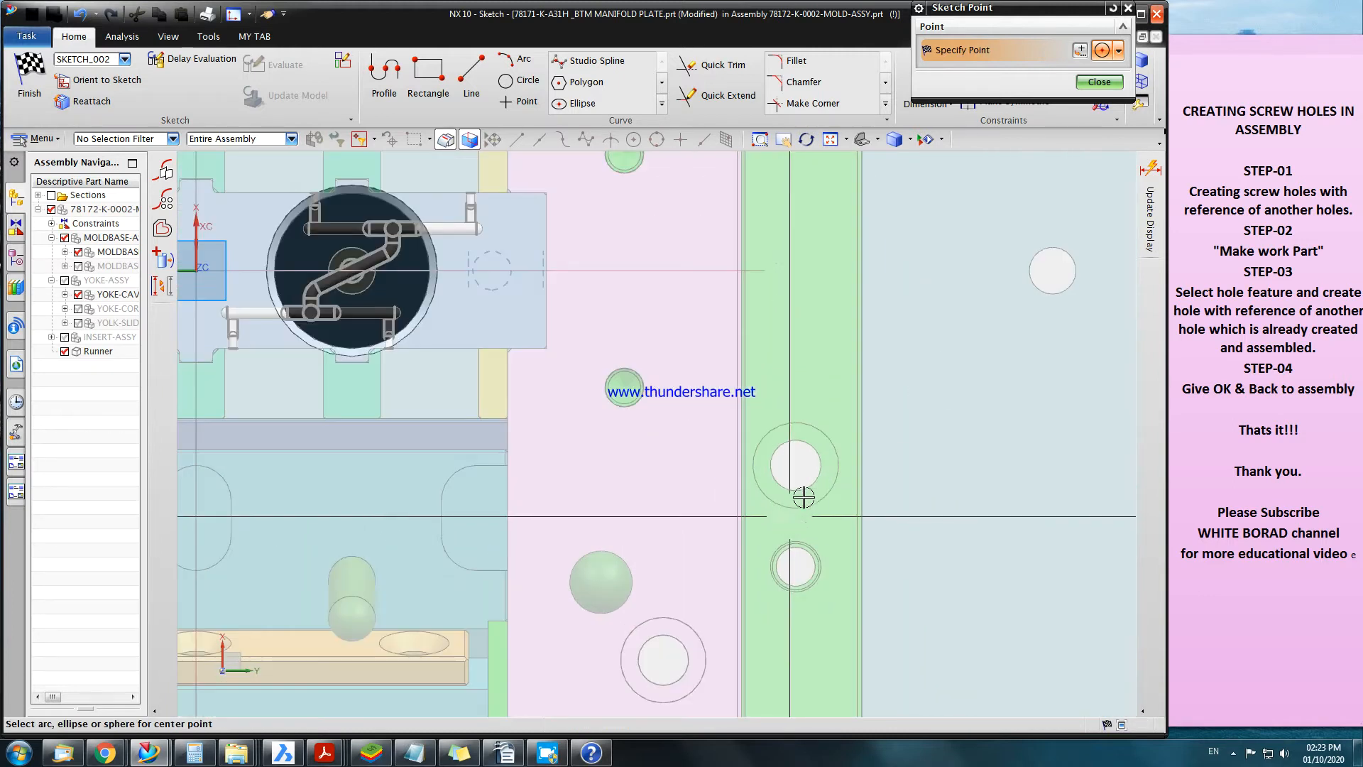
{"action": "left_click", "coordinate": [818, 451]}
{"action": "left_click", "coordinate": [673, 637]}
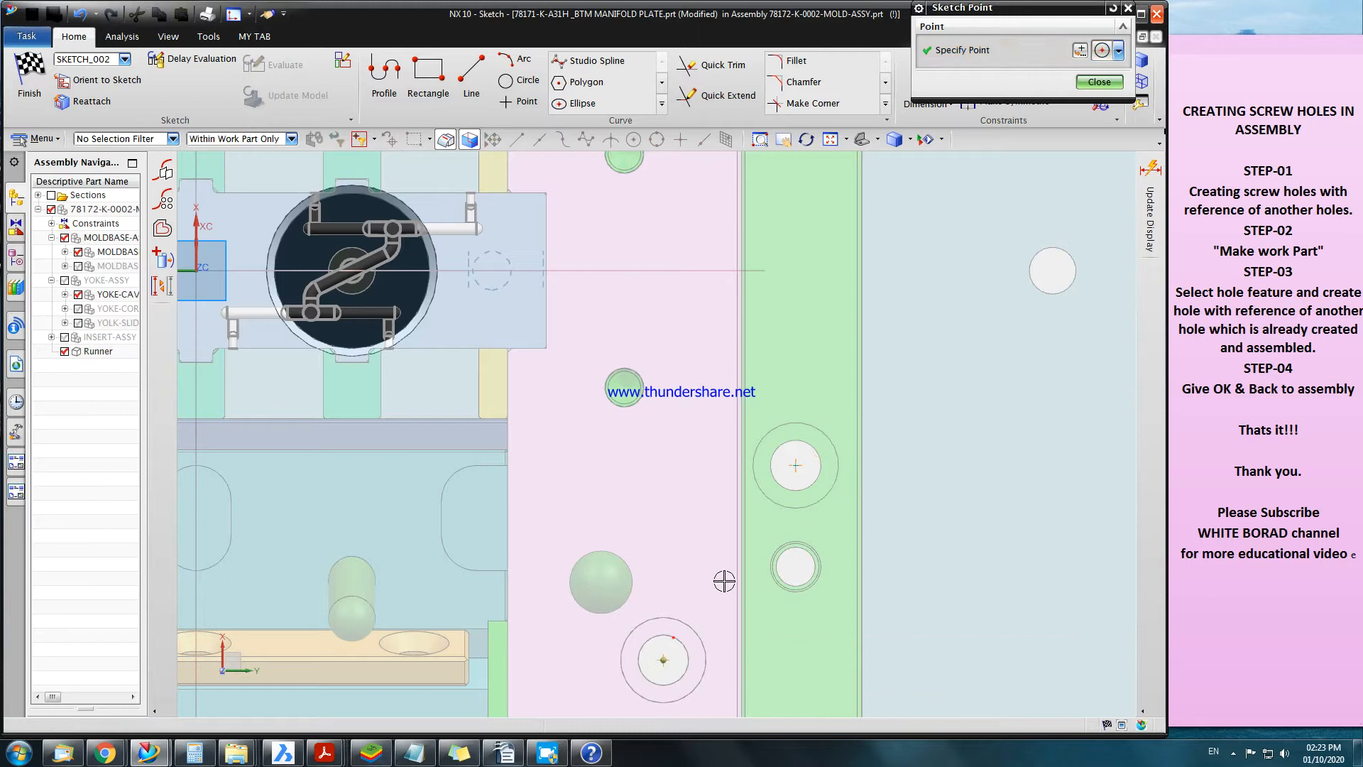
Add sketch points at the centers of the lower strip's two counterbored holes.
{"action": "scroll", "coordinate": [929, 351], "scroll_direction": "down", "scroll_amount": 1}
{"action": "scroll", "coordinate": [928, 350], "scroll_direction": "down", "scroll_amount": 4}
{"action": "scroll", "coordinate": [785, 489], "scroll_direction": "up", "scroll_amount": 4}
{"action": "left_click", "coordinate": [804, 471]}
{"action": "scroll", "coordinate": [903, 462], "scroll_direction": "down", "scroll_amount": 4}
{"action": "scroll", "coordinate": [656, 478], "scroll_direction": "up", "scroll_amount": 4}
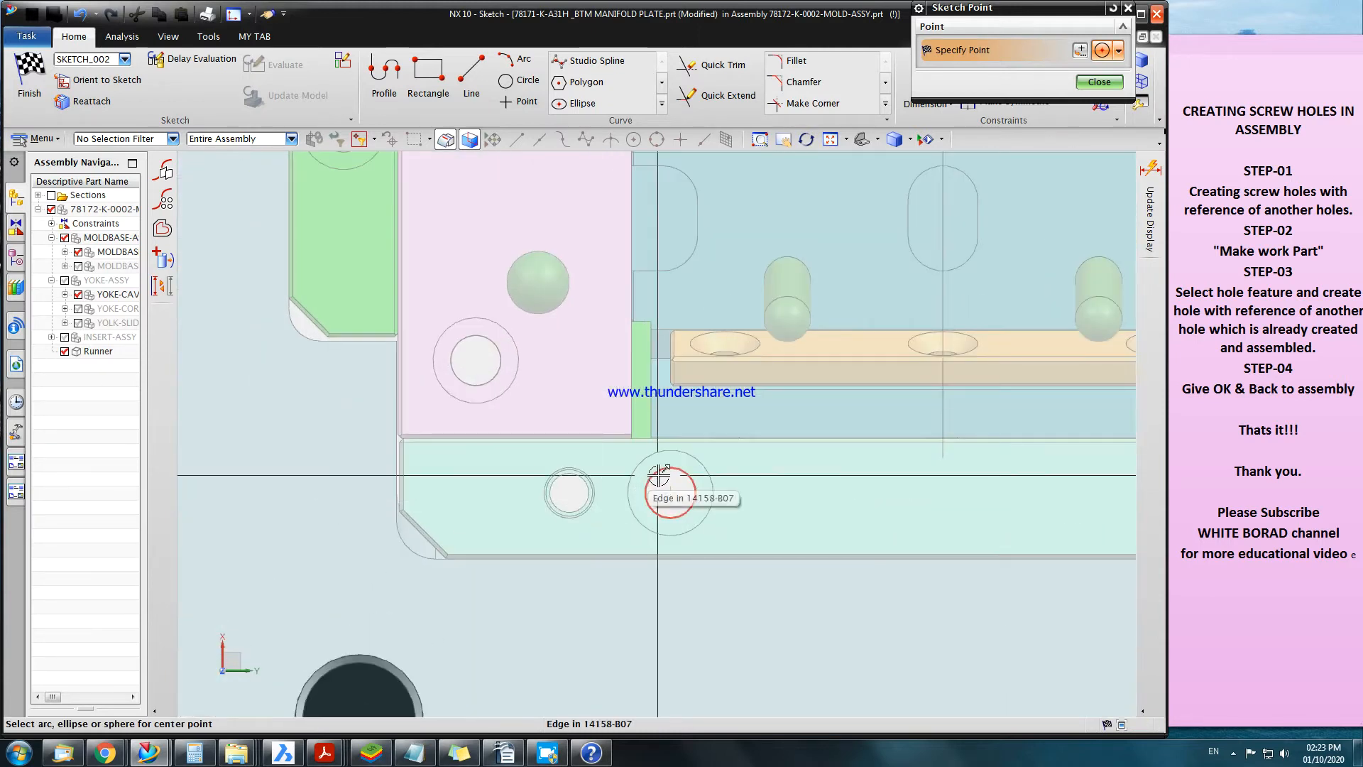
{"action": "scroll", "coordinate": [712, 596], "scroll_direction": "down", "scroll_amount": 4}
{"action": "scroll", "coordinate": [569, 483], "scroll_direction": "up", "scroll_amount": 4}
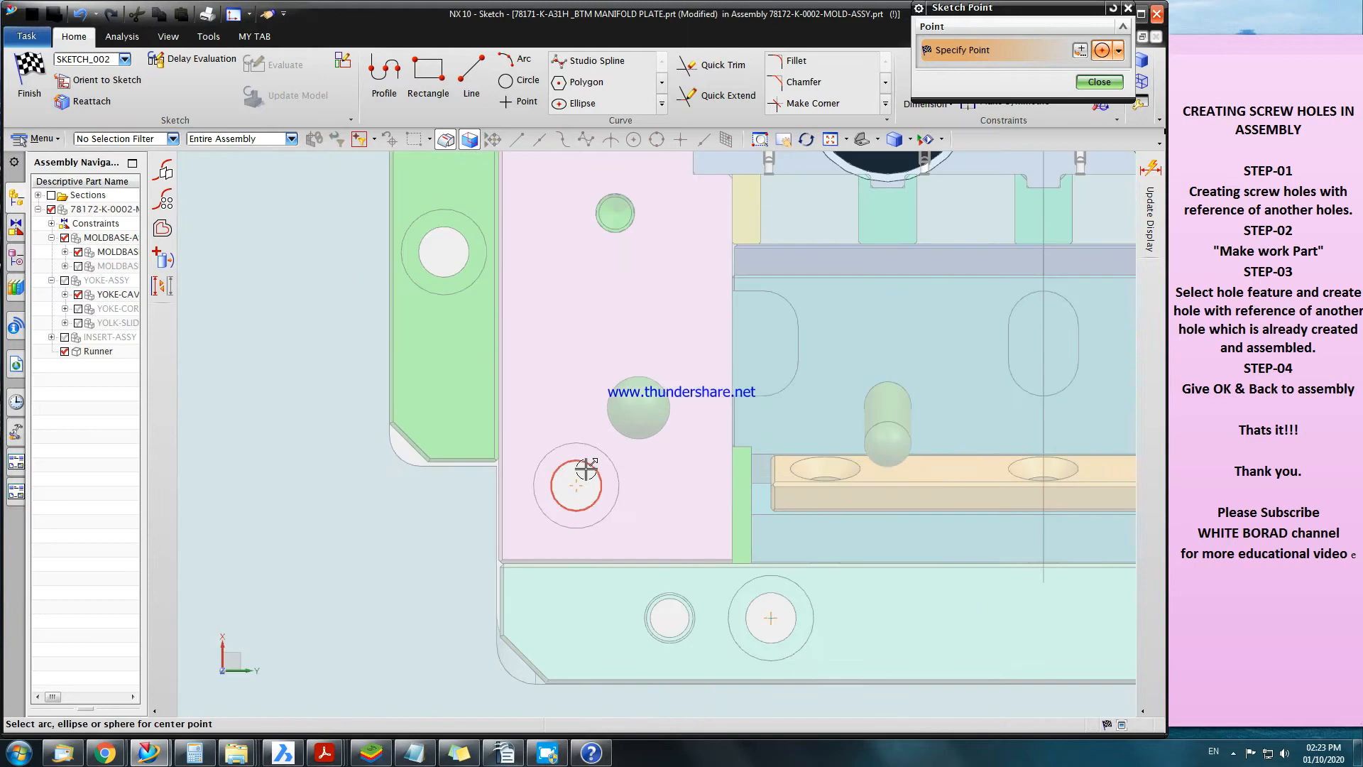
Add sketch points at the left pink plate's lower hole and the left strip's two counterbored holes, and finish the sketch.
{"action": "scroll", "coordinate": [446, 278], "scroll_direction": "down", "scroll_amount": 4}
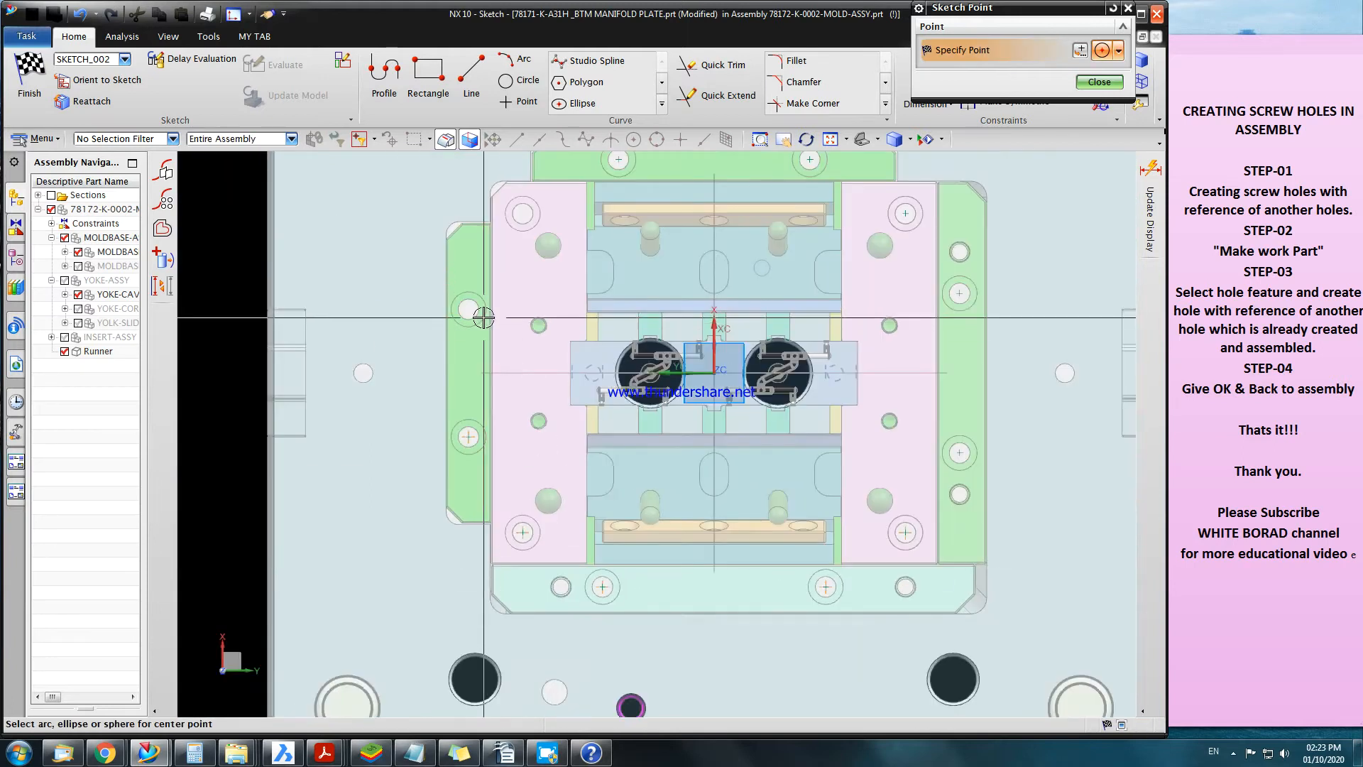
{"action": "scroll", "coordinate": [465, 310], "scroll_direction": "up", "scroll_amount": 4}
{"action": "left_click", "coordinate": [468, 313]}
{"action": "scroll", "coordinate": [532, 426], "scroll_direction": "down", "scroll_amount": 3}
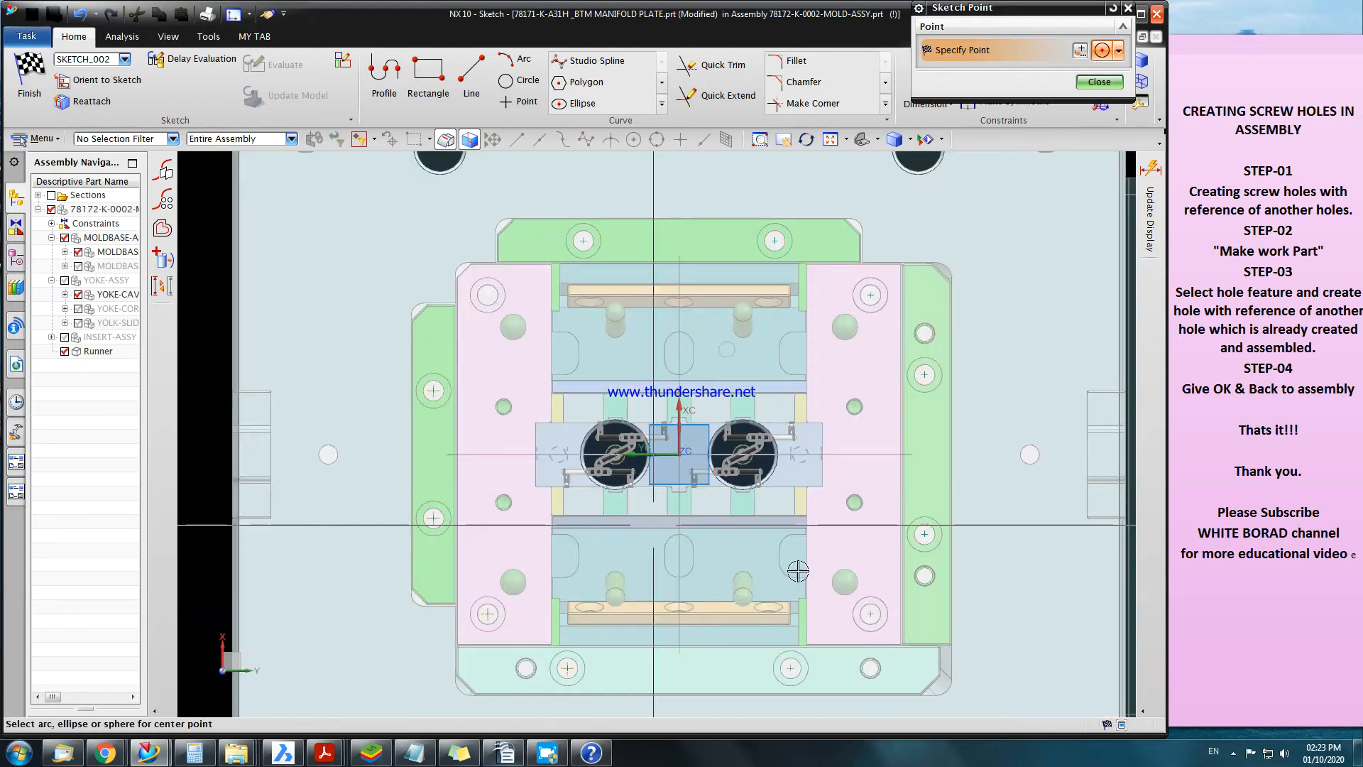
{"action": "left_click", "coordinate": [1099, 82]}
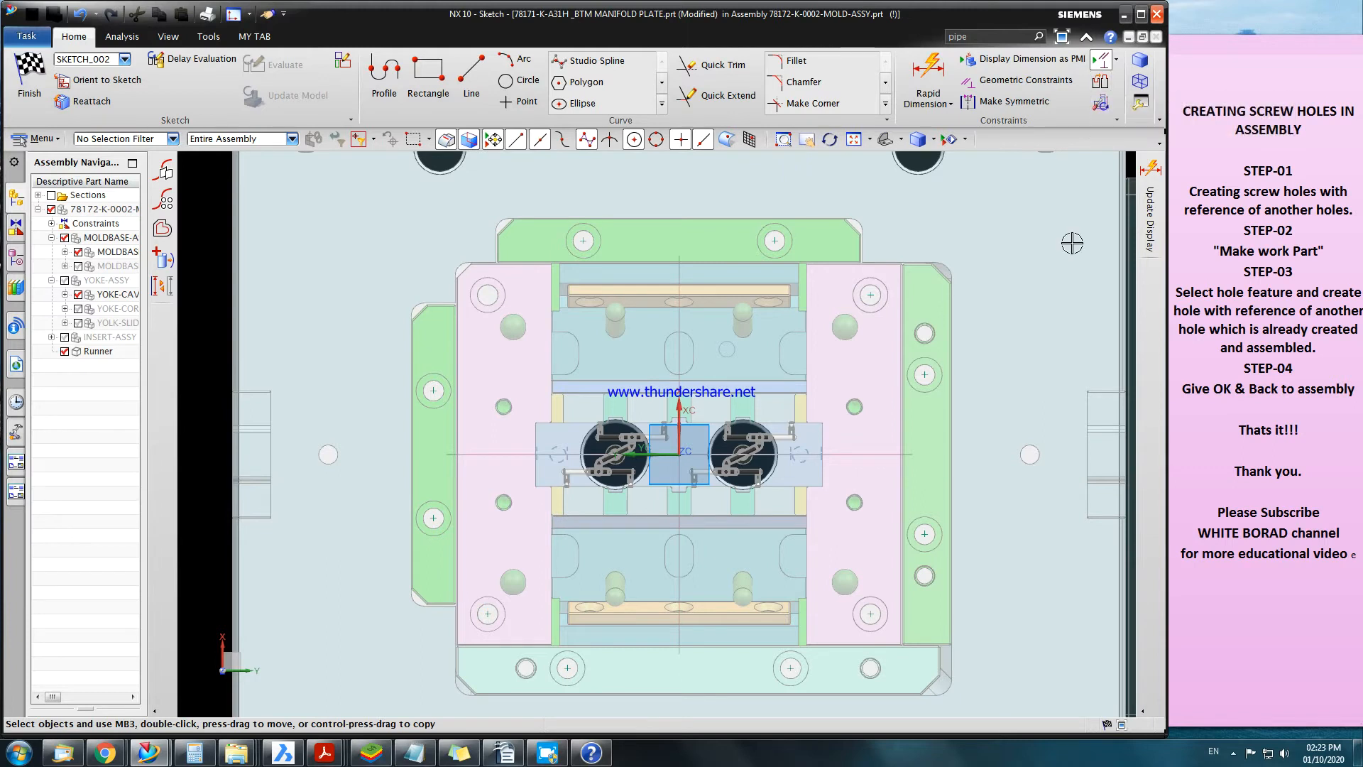
{"action": "left_click", "coordinate": [29, 80]}
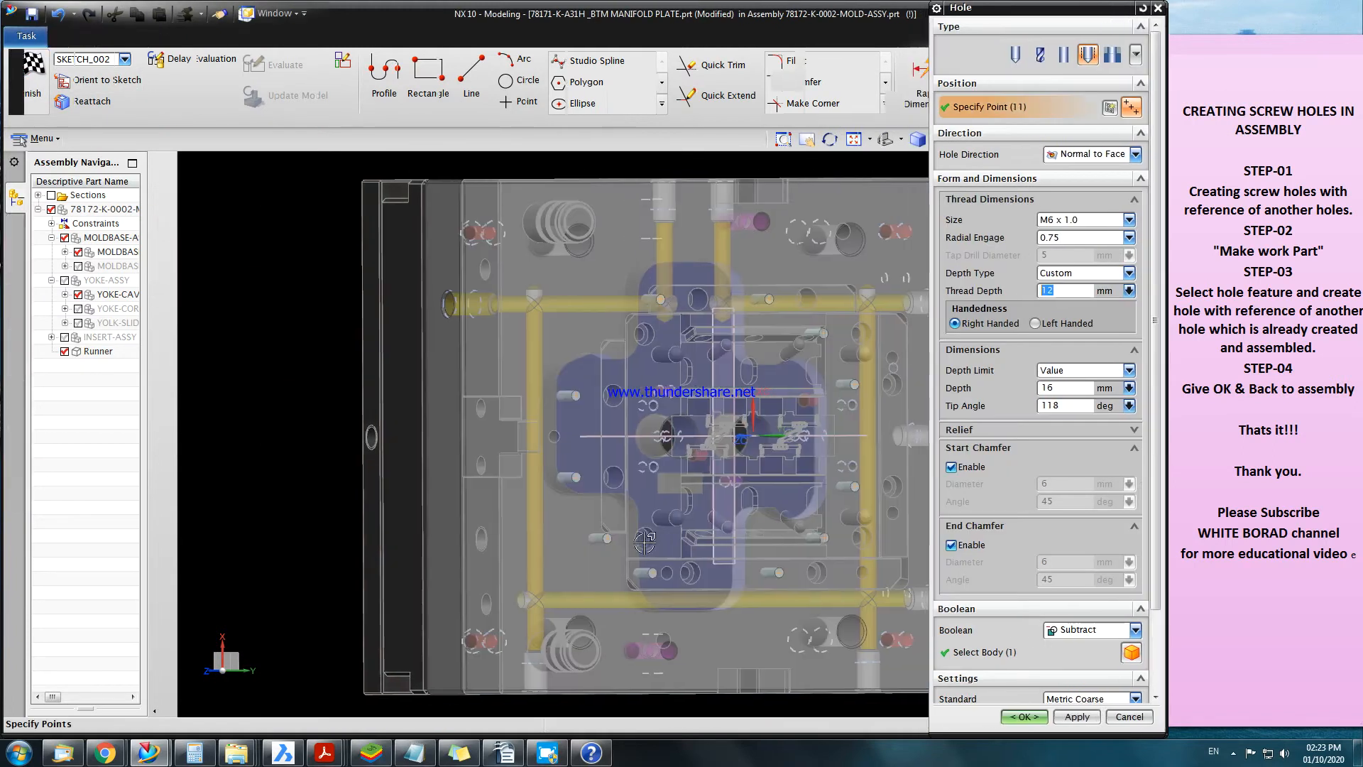
Check the hole preview from the side and create the M6 x 1.0 threaded holes at the sketched points, subtracted from the manifold plate.
{"action": "middle_click_drag", "start_coordinate": [602, 463], "coordinate": [581, 379]}
{"action": "key", "text": "F8"}
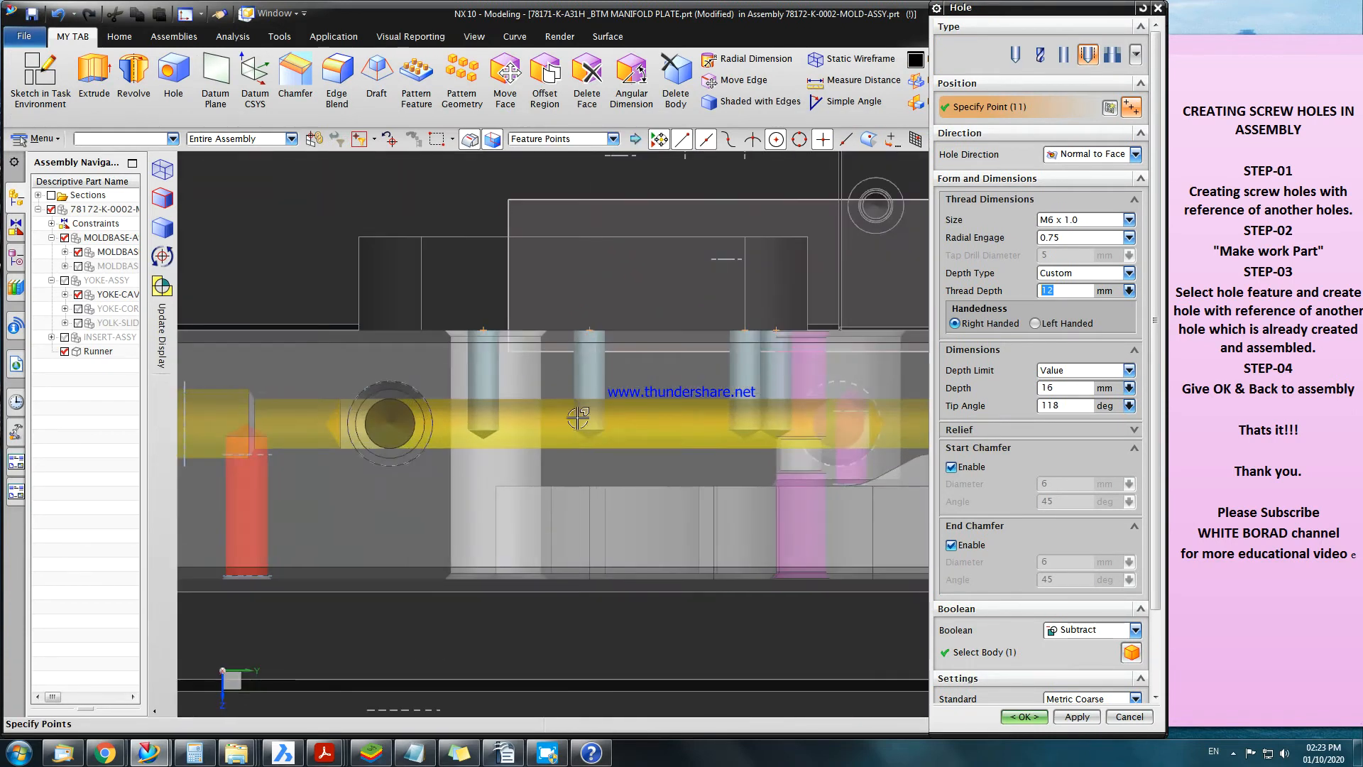
{"action": "key", "text": "Home"}
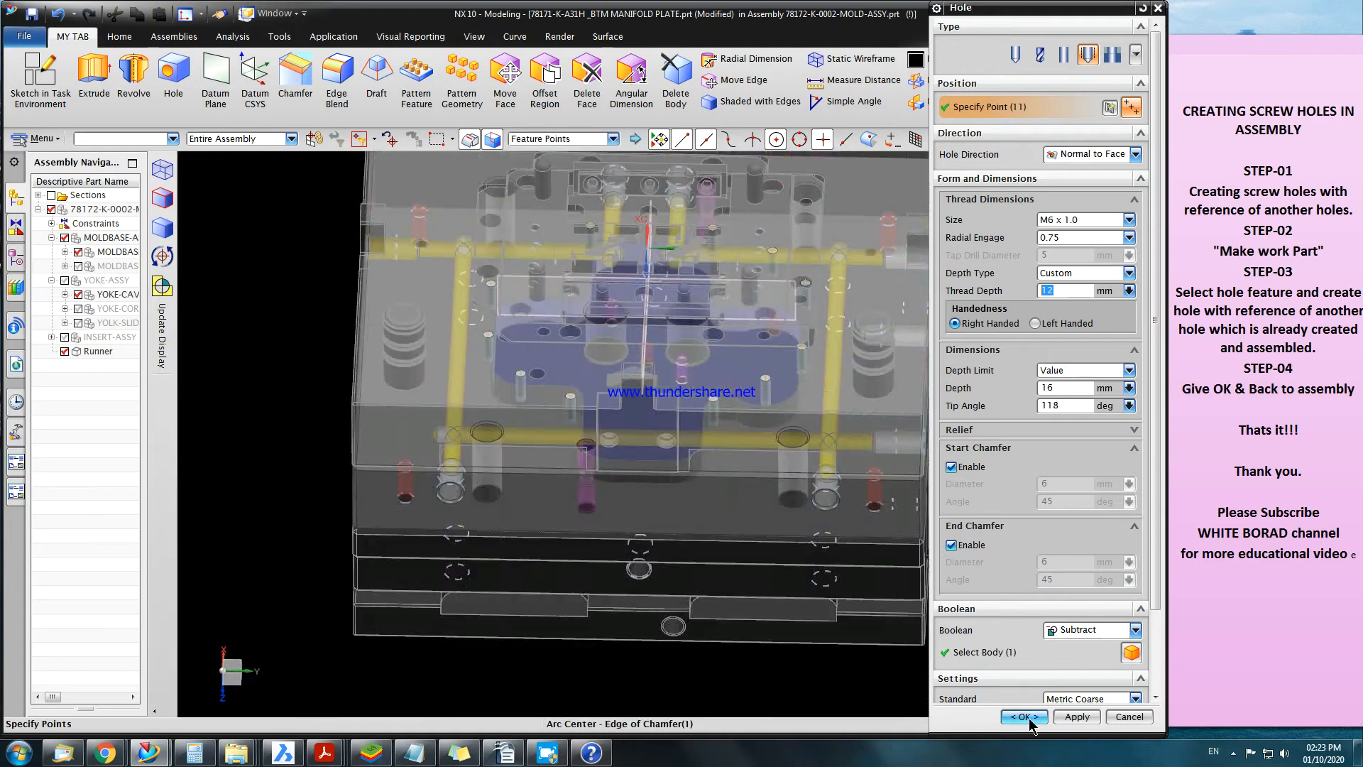
{"action": "left_click", "coordinate": [1025, 717]}
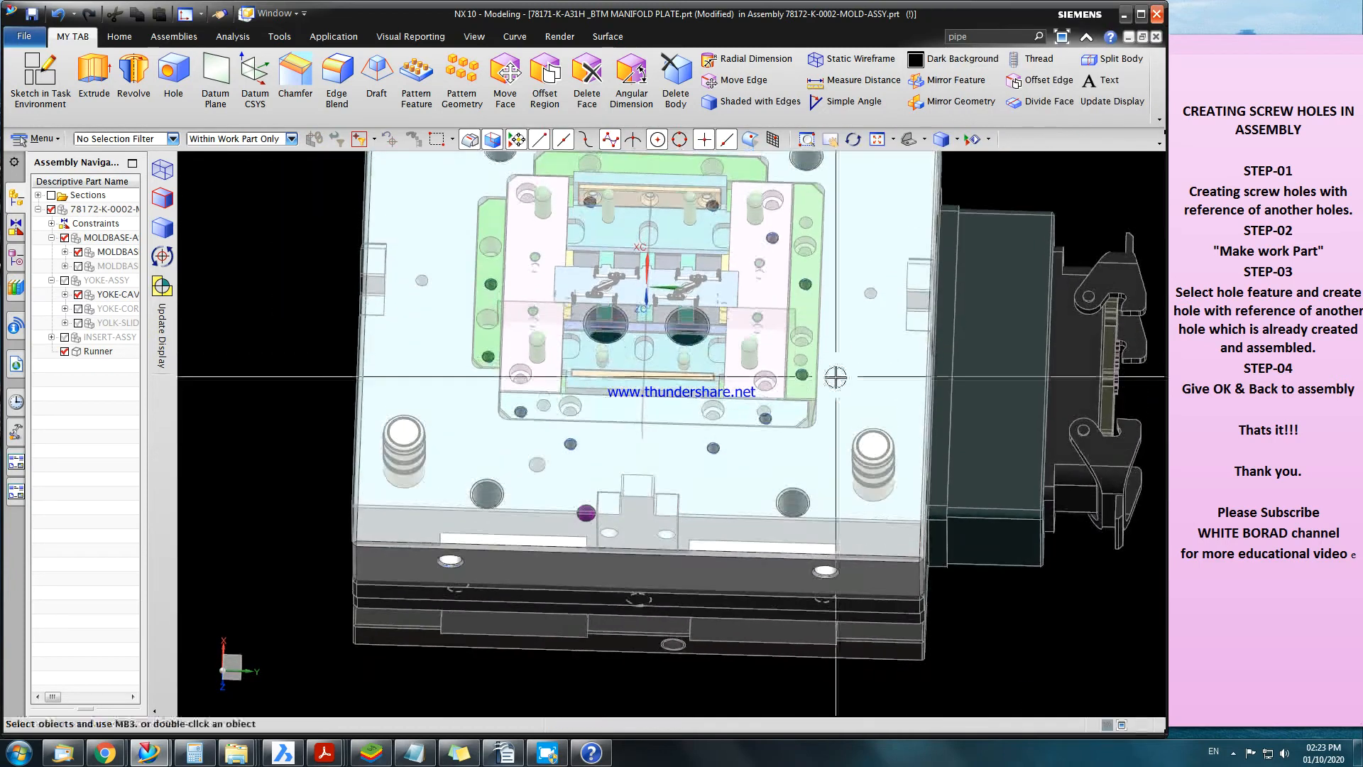
Assign a red feature color to the new threaded hole feature at the end of the model history.
{"action": "key", "text": "F8"}
{"action": "left_click", "coordinate": [13, 263]}
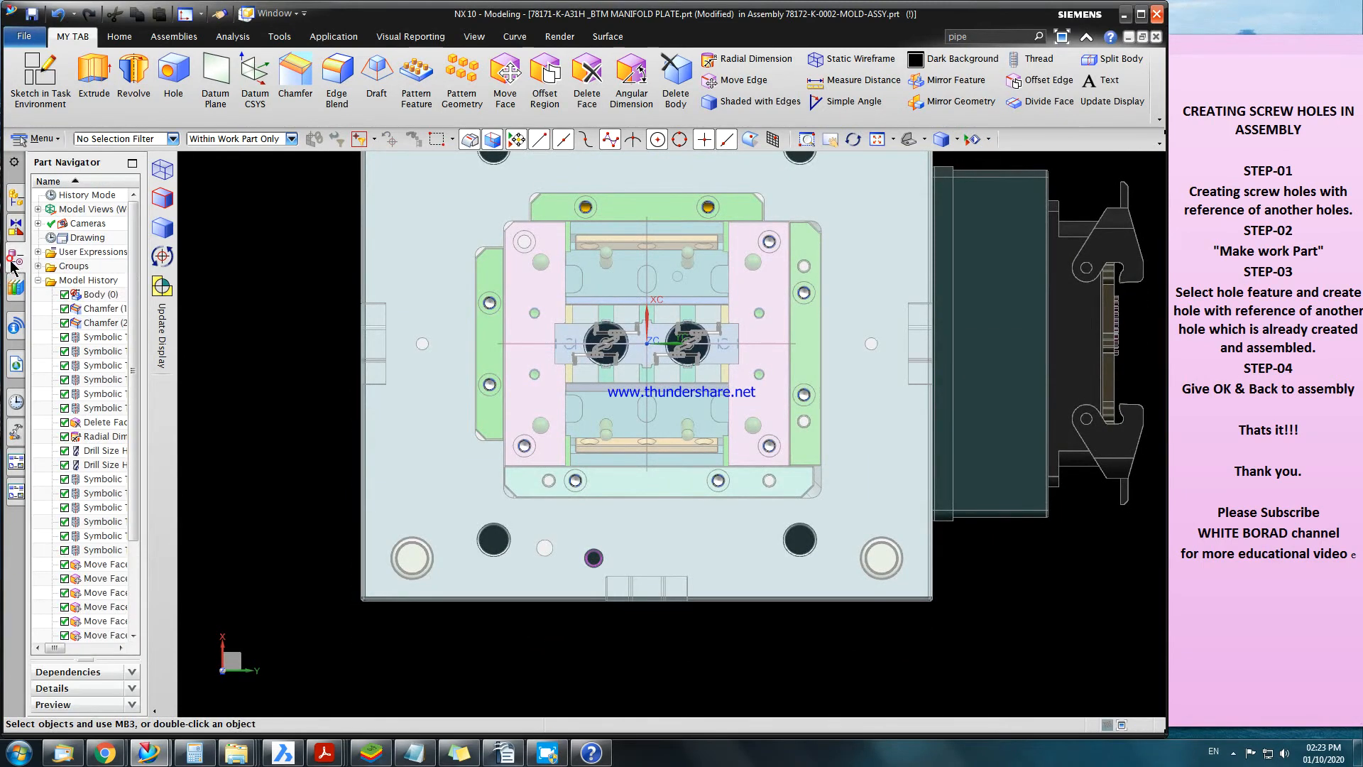
{"action": "scroll", "coordinate": [106, 497], "scroll_direction": "down", "scroll_amount": 3}
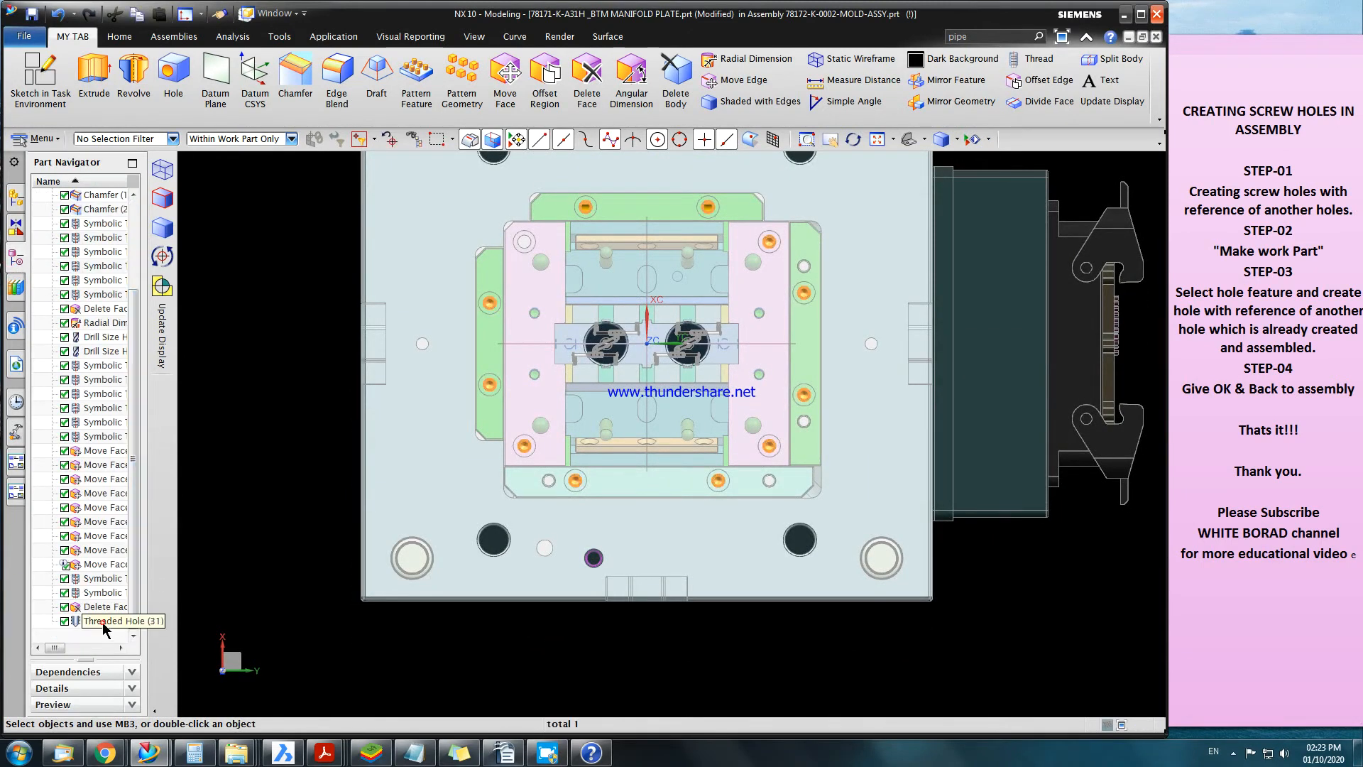
{"action": "right_click", "coordinate": [107, 619]}
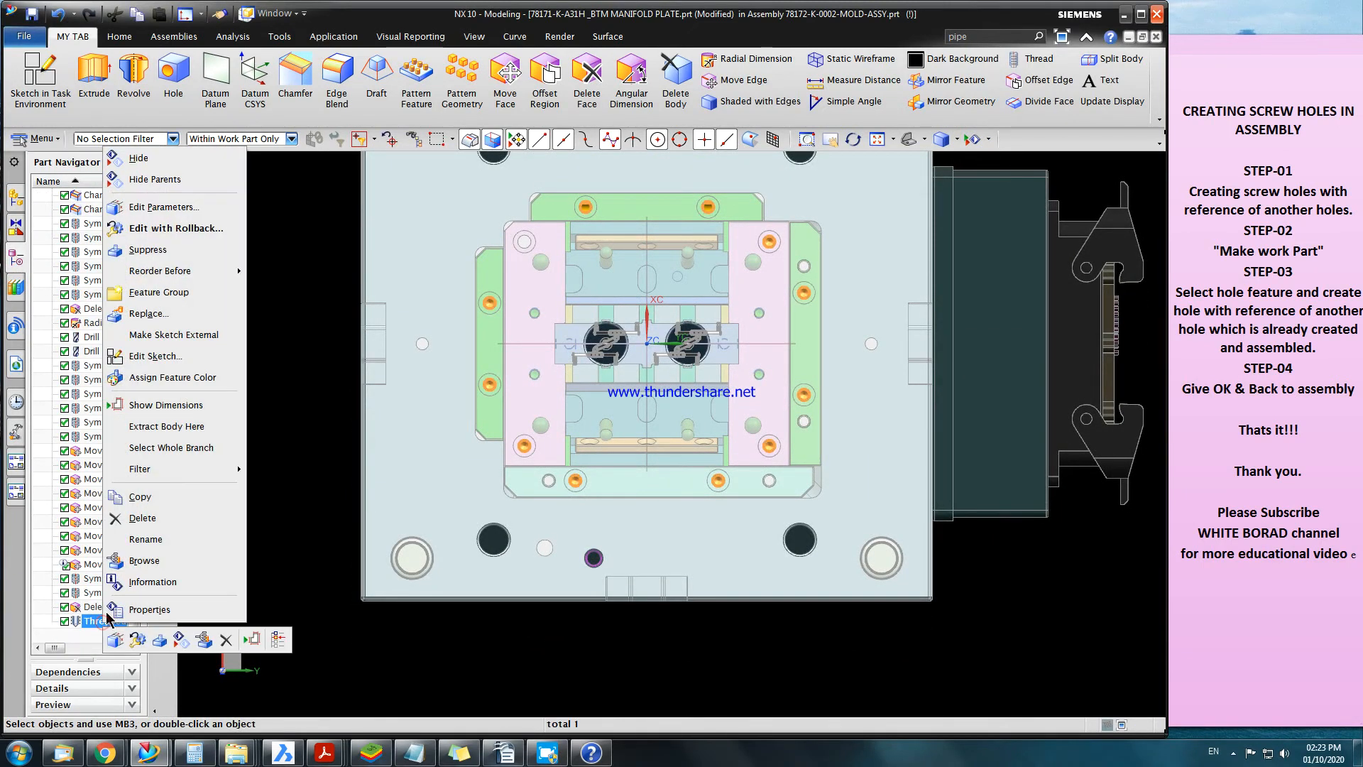
{"action": "left_click", "coordinate": [206, 386]}
{"action": "left_click", "coordinate": [1112, 137]}
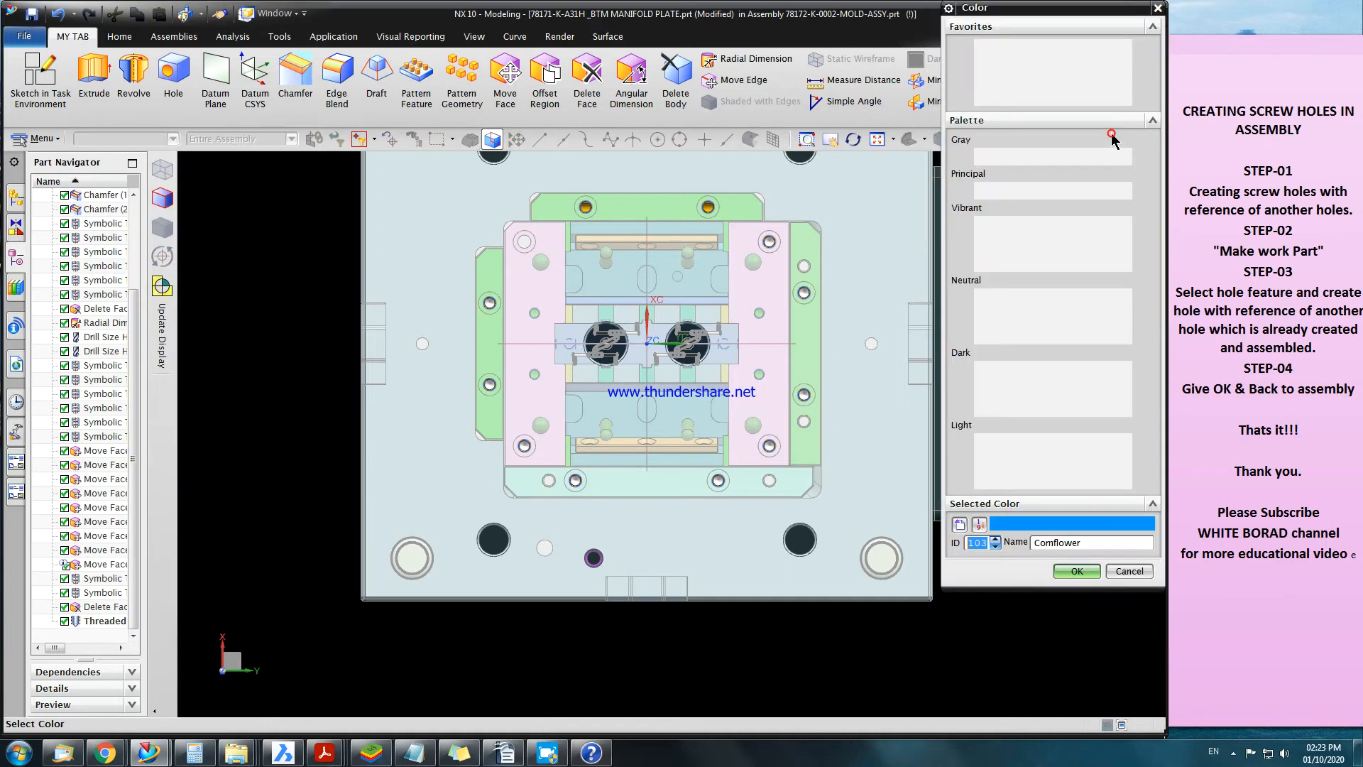
{"action": "left_click", "coordinate": [996, 191]}
{"action": "left_click", "coordinate": [1077, 571]}
{"action": "left_click", "coordinate": [1023, 252]}
Make the top-level mold assembly 78172-K-0002-MOLD-ASSY the work part again.
{"action": "middle_click_drag", "start_coordinate": [750, 541], "coordinate": [747, 496]}
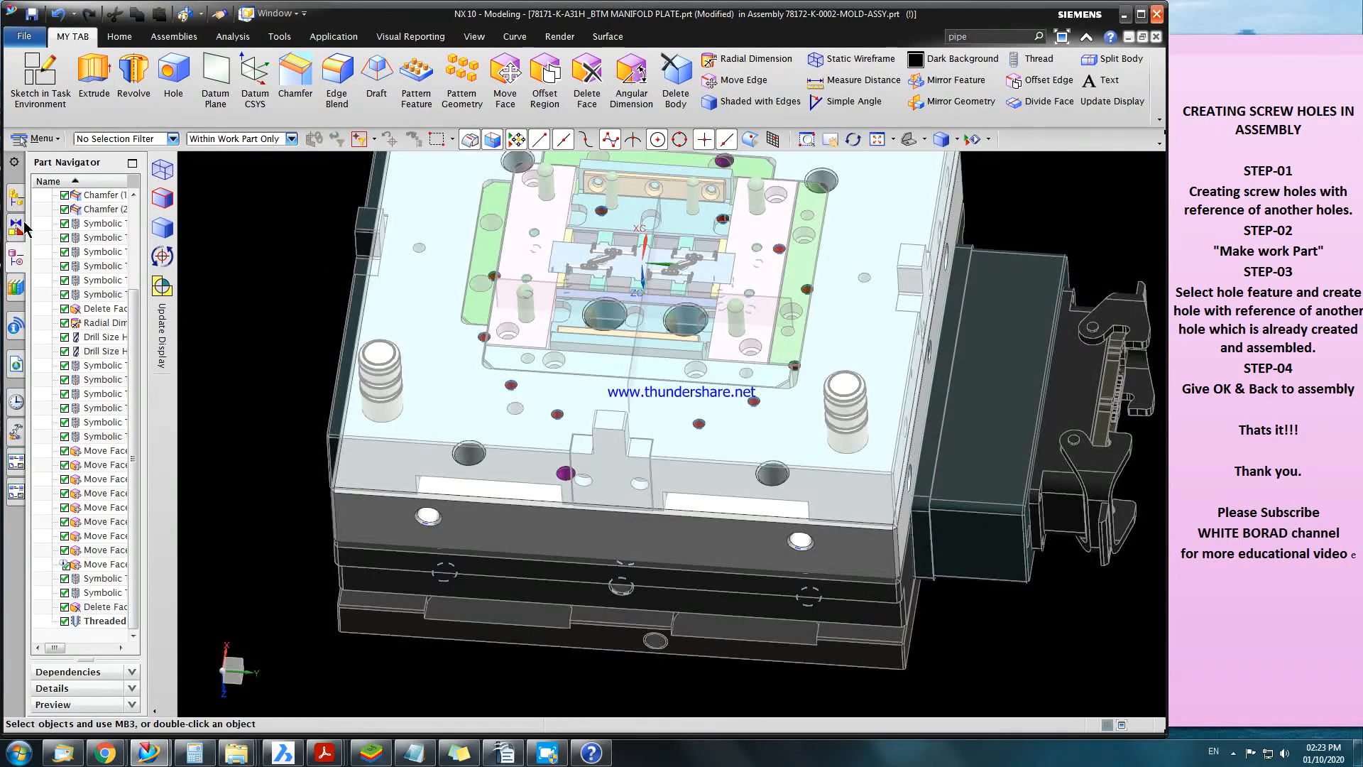
{"action": "left_click", "coordinate": [16, 200]}
{"action": "double_click", "coordinate": [113, 211]}
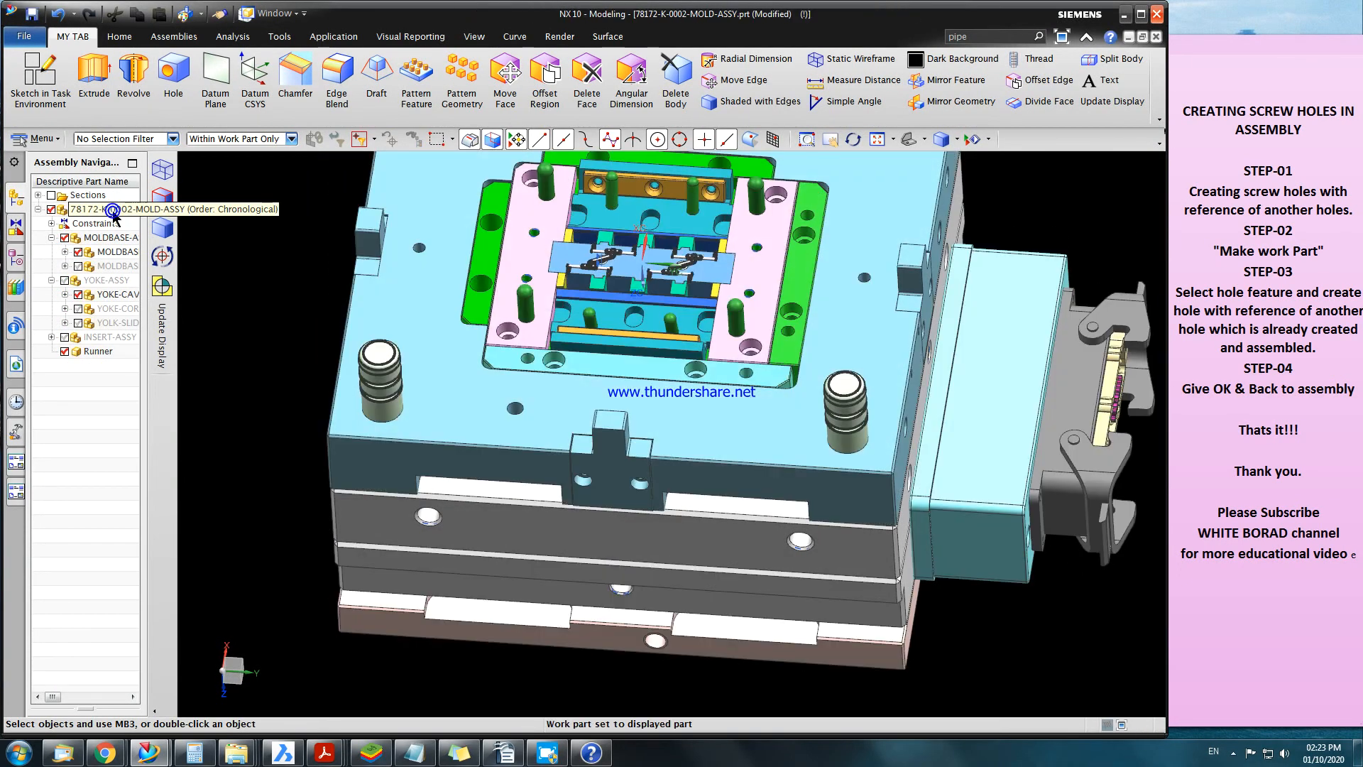
Set the selection scope to the entire assembly and display the bottom manifold plate on its own.
{"action": "middle_click_drag", "start_coordinate": [497, 426], "coordinate": [447, 437]}
{"action": "left_click", "coordinate": [448, 437]}
{"action": "right_click", "coordinate": [448, 437]}
{"action": "key", "text": "Escape"}
{"action": "left_click", "coordinate": [234, 138]}
{"action": "left_click", "coordinate": [227, 150]}
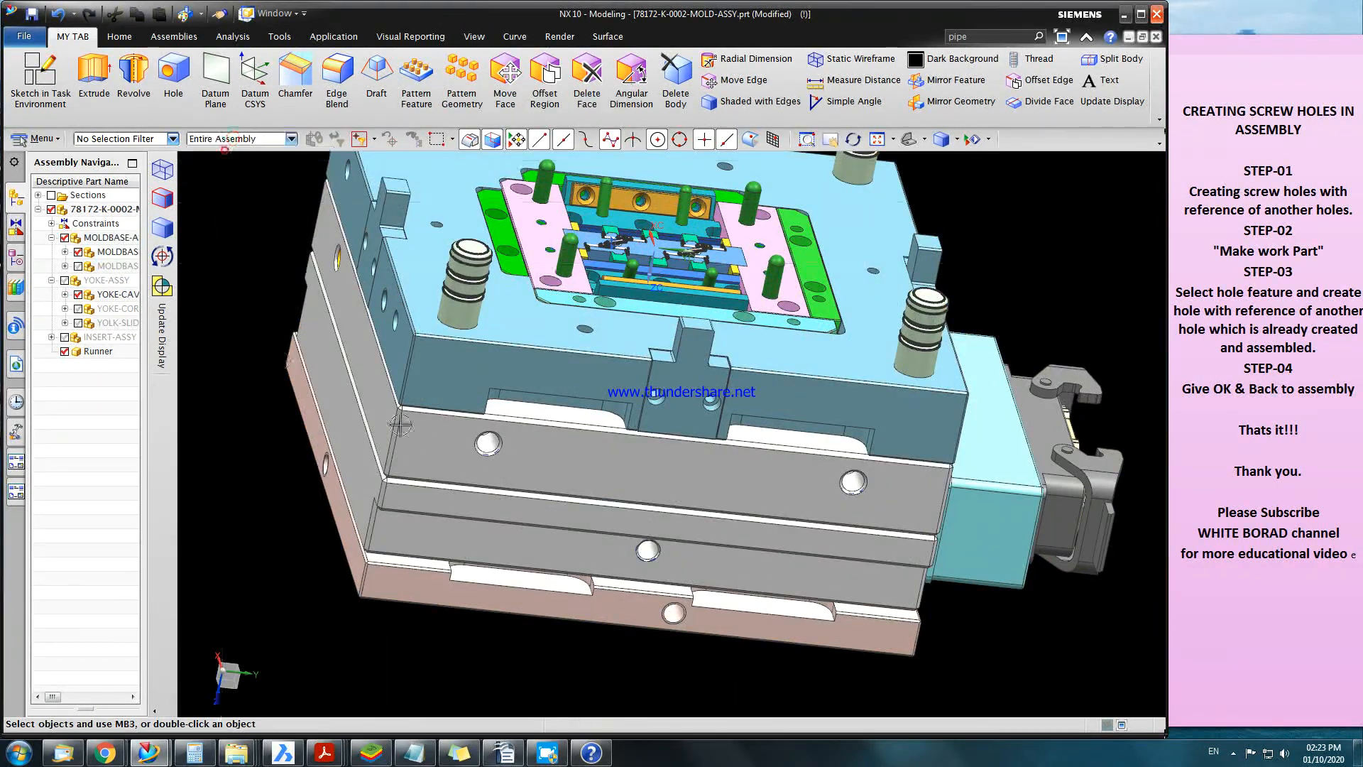
{"action": "right_click", "coordinate": [446, 434]}
{"action": "left_click", "coordinate": [571, 249]}
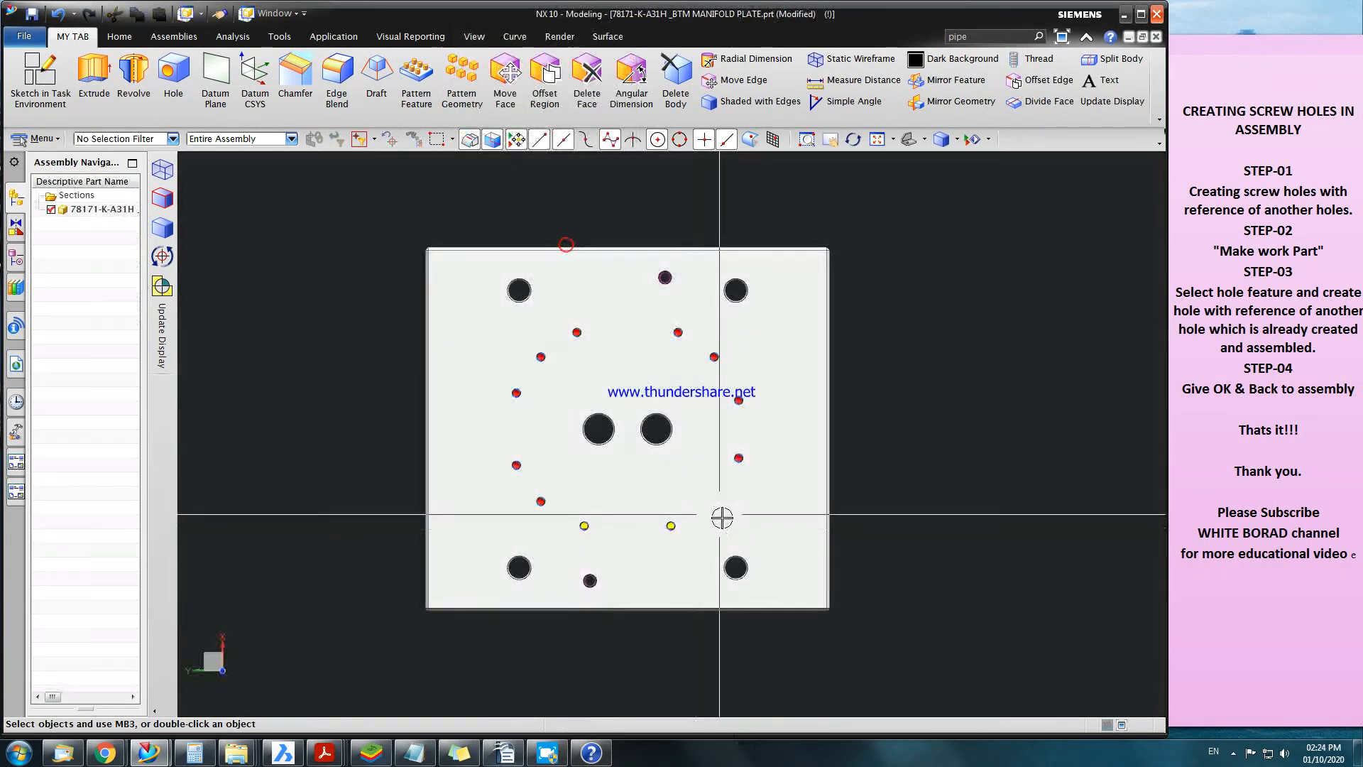
Inspect the red threaded holes on the isolated manifold plate and select their threaded hole feature in the model history.
{"action": "scroll", "coordinate": [642, 539], "scroll_direction": "up", "scroll_amount": 4}
{"action": "middle_click_drag", "start_coordinate": [641, 539], "coordinate": [628, 543]}
{"action": "scroll", "coordinate": [508, 502], "scroll_direction": "up", "scroll_amount": 4}
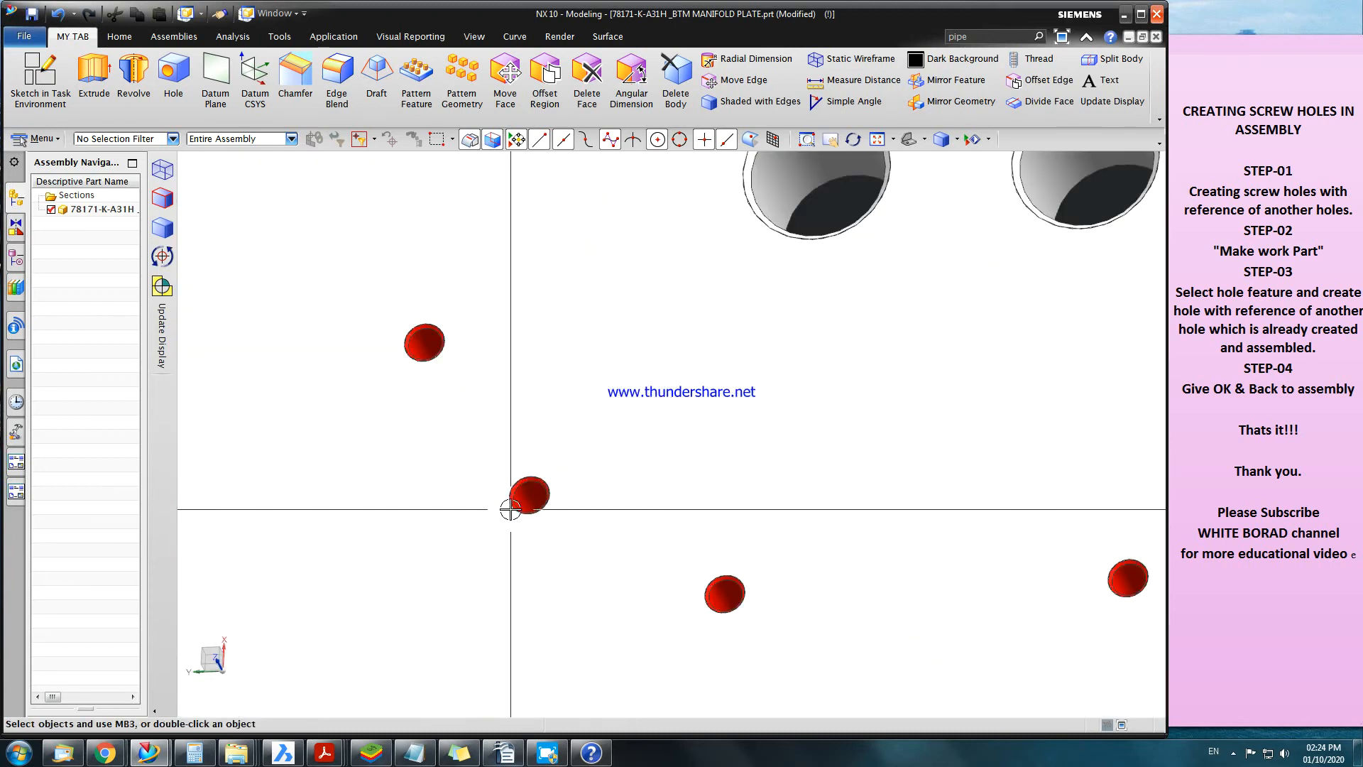
{"action": "left_click", "coordinate": [16, 259]}
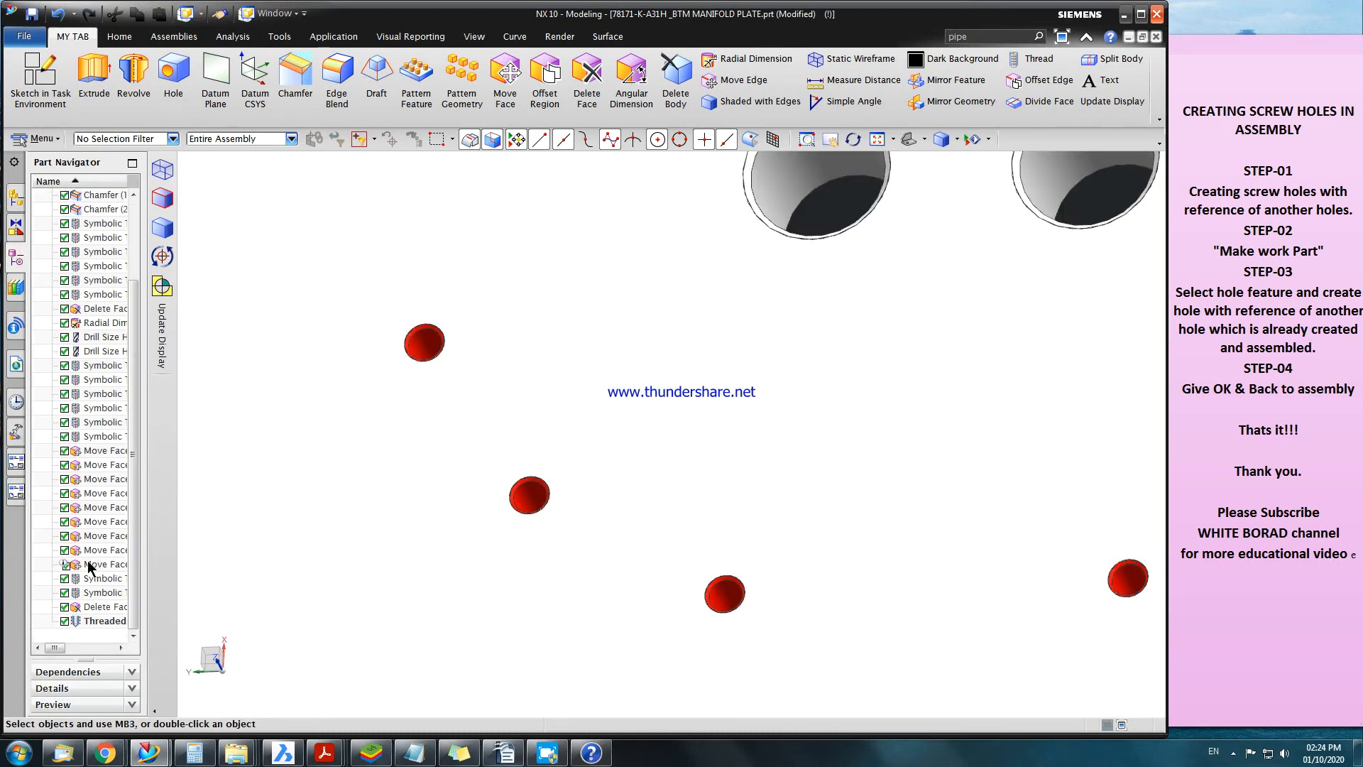
{"action": "left_click", "coordinate": [112, 622]}
{"action": "scroll", "coordinate": [447, 393], "scroll_direction": "down", "scroll_amount": 6}
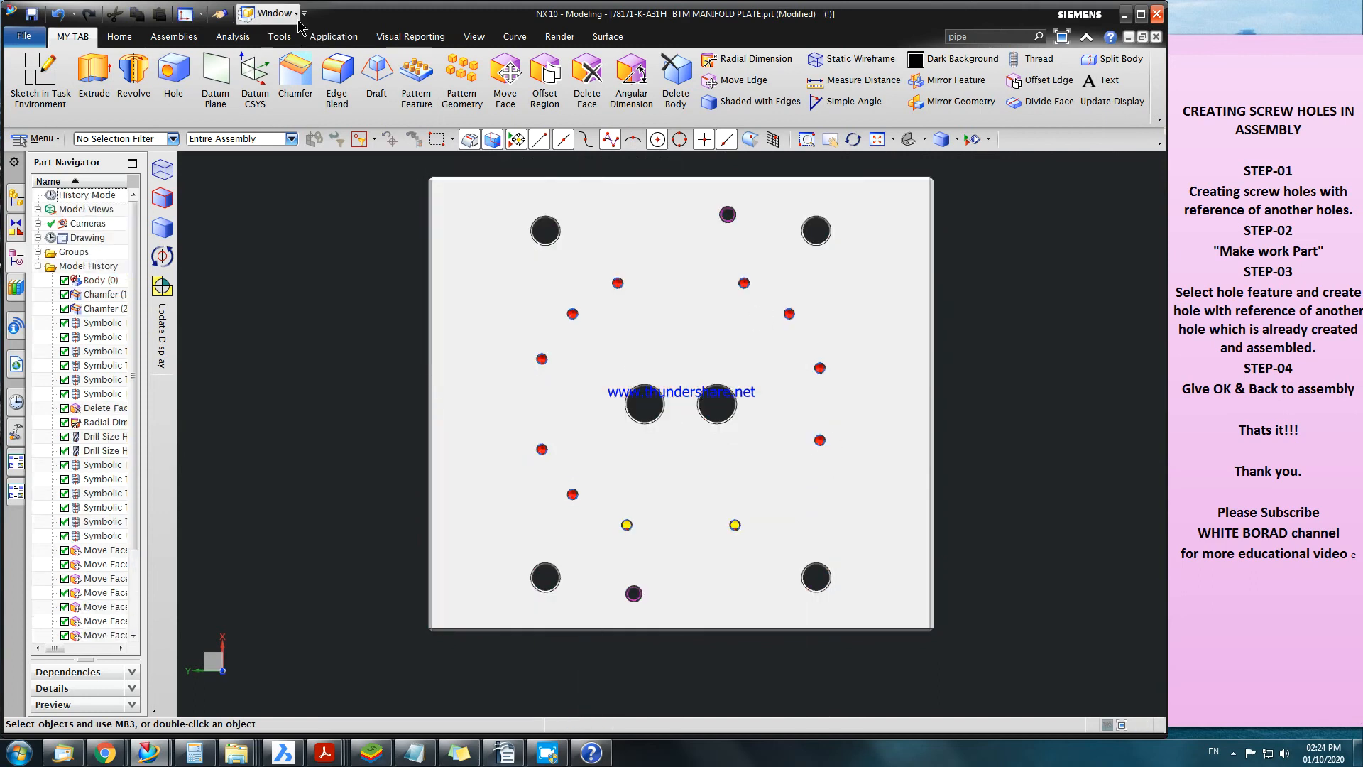
{"action": "left_click", "coordinate": [267, 14]}
{"action": "left_click", "coordinate": [1080, 294]}
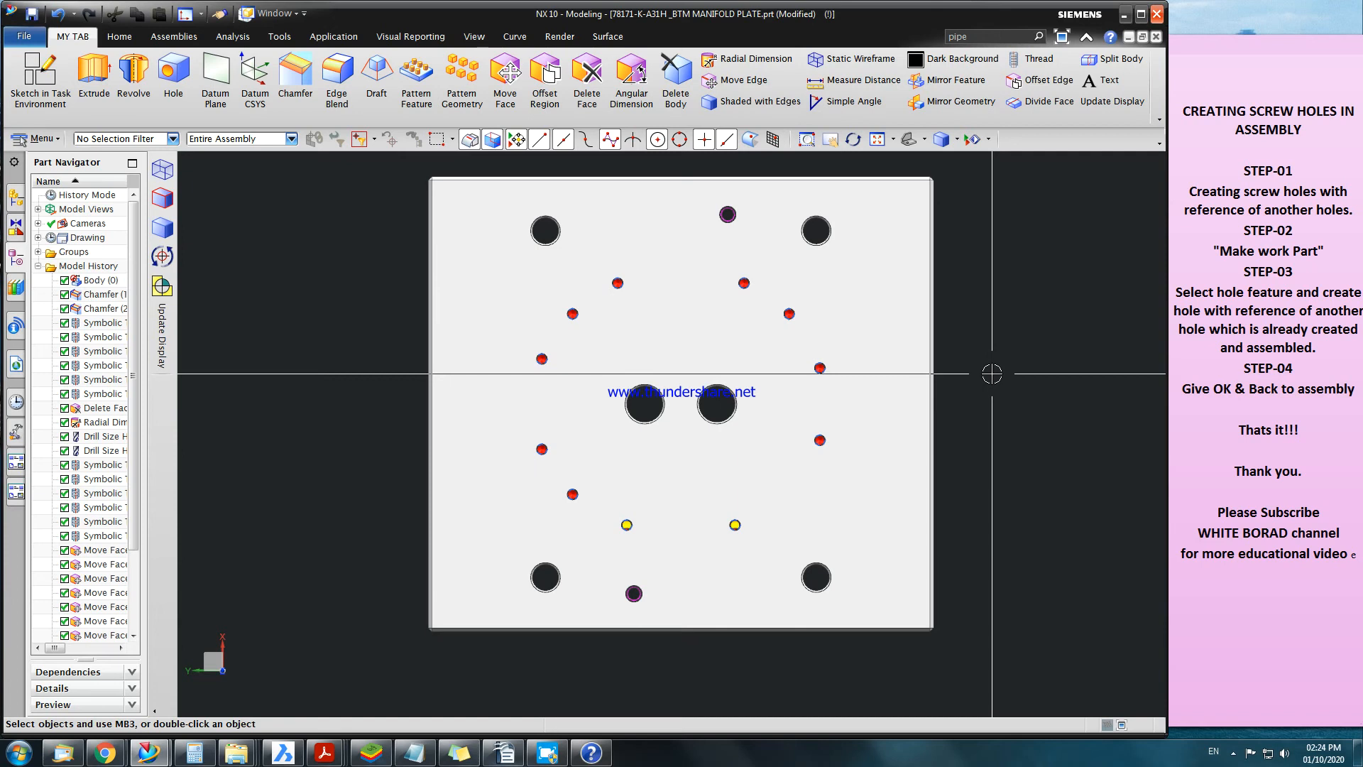
{"action": "left_click", "coordinate": [1263, 430]}
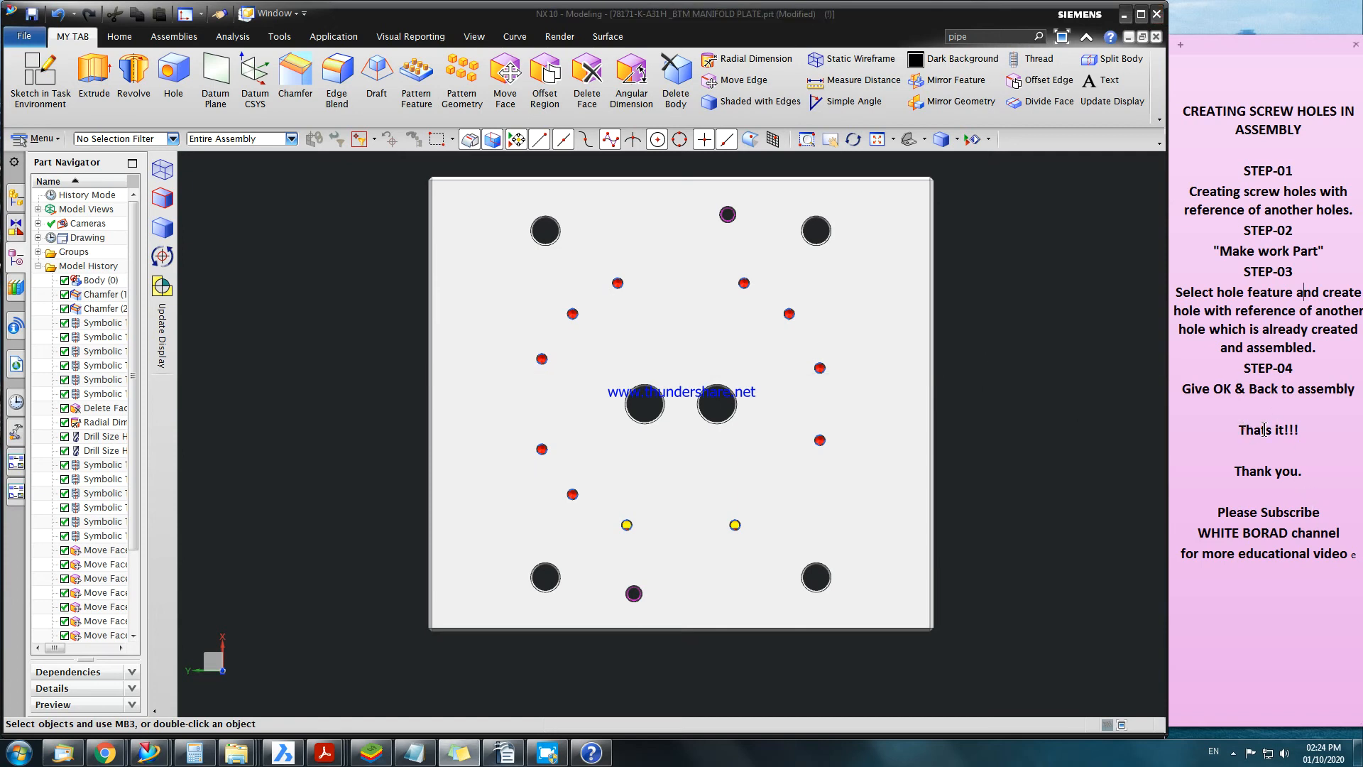